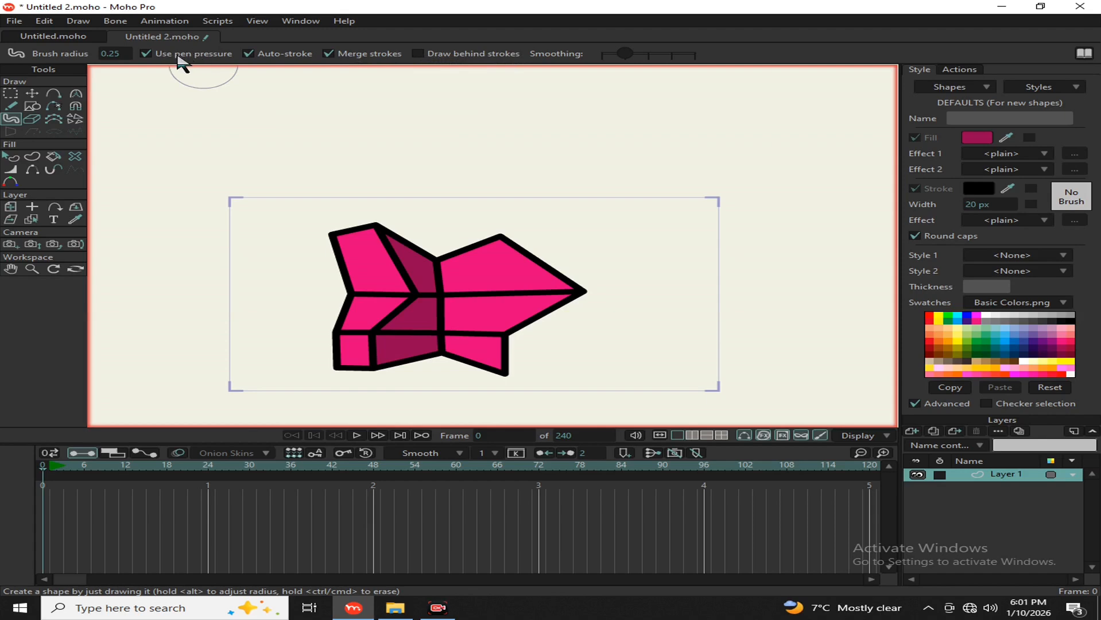
- Paint a long horizontal blob brush stroke above the paper plane with the 0.25 brush radius
scroll(314, 149, up, 4)
drag(270, 150, 818, 143)
scroll(476, 207, down, 4)
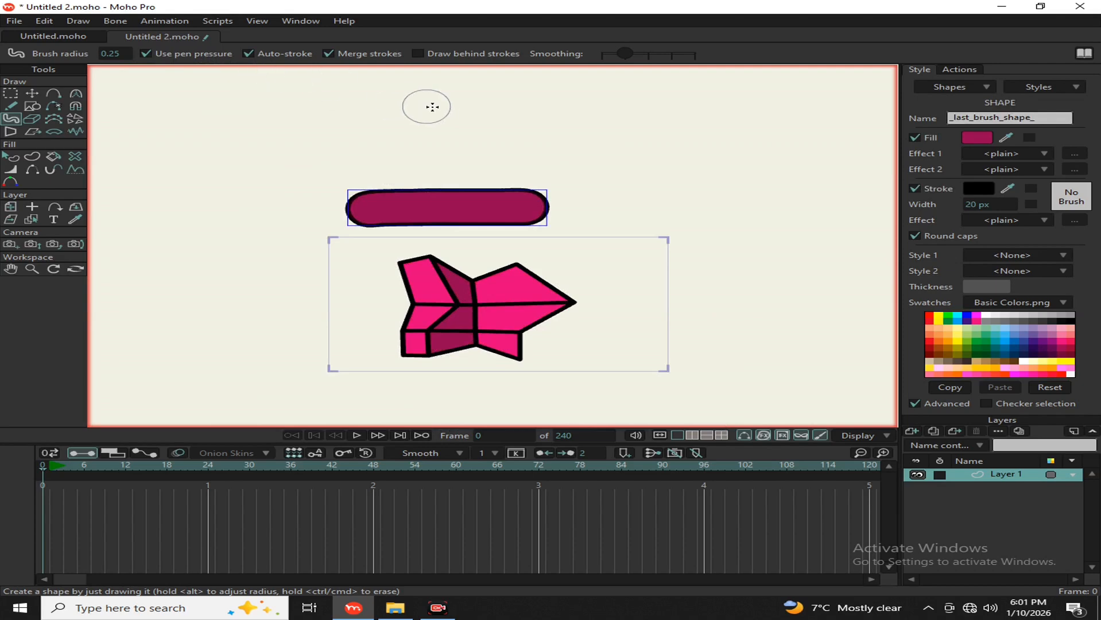
scroll(427, 214, up, 2)
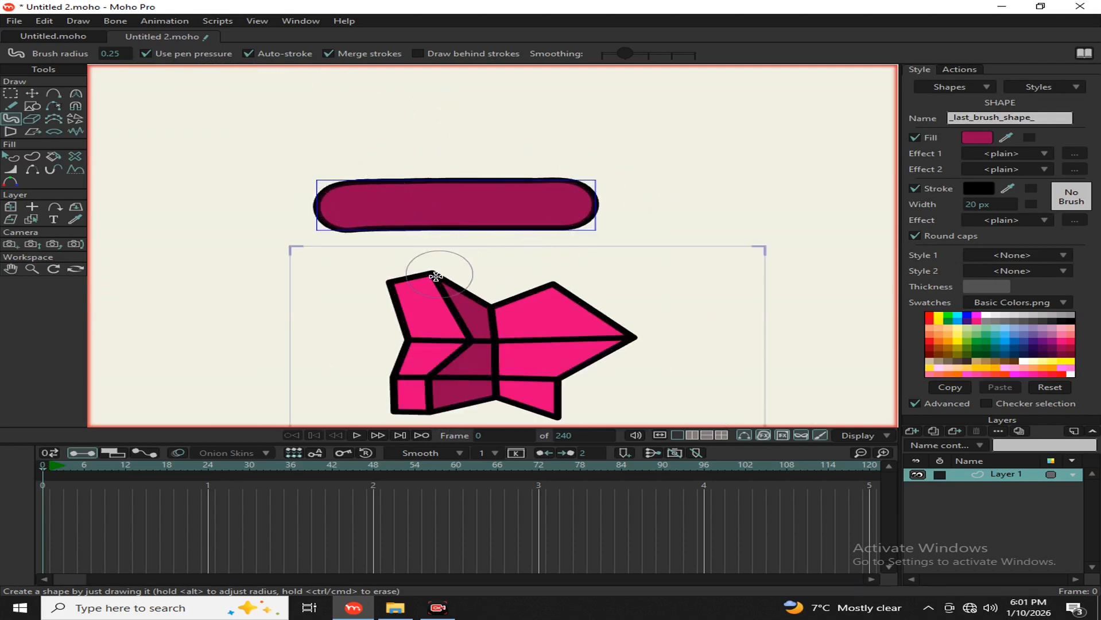
- Add seven separate round brush dots, one above the horizontal stroke and six to the right of it
click(481, 148)
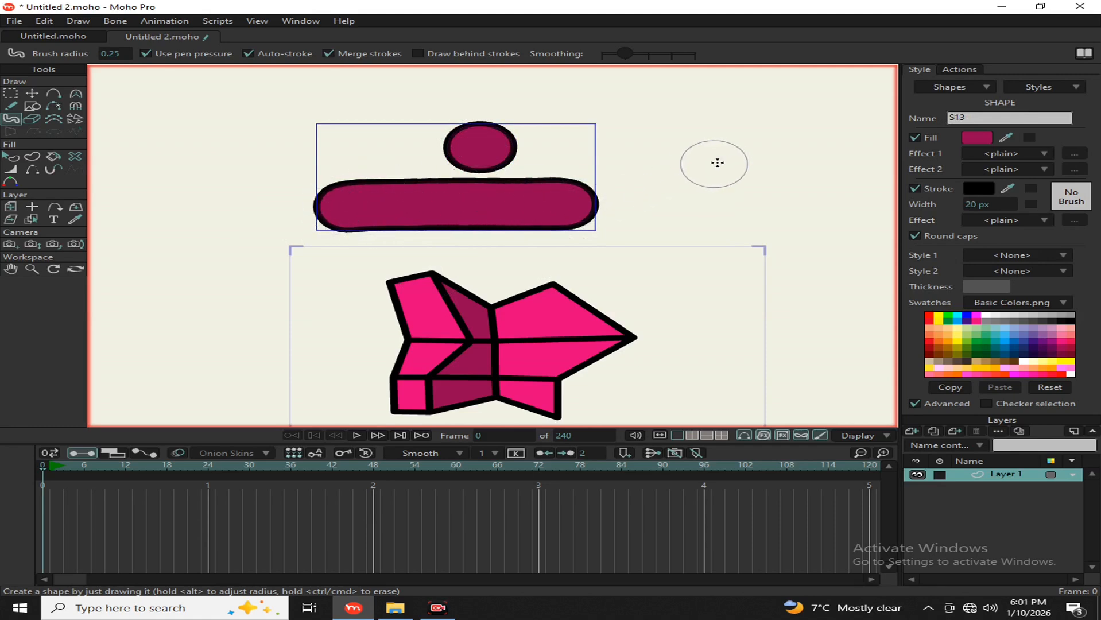
click(718, 161)
click(794, 198)
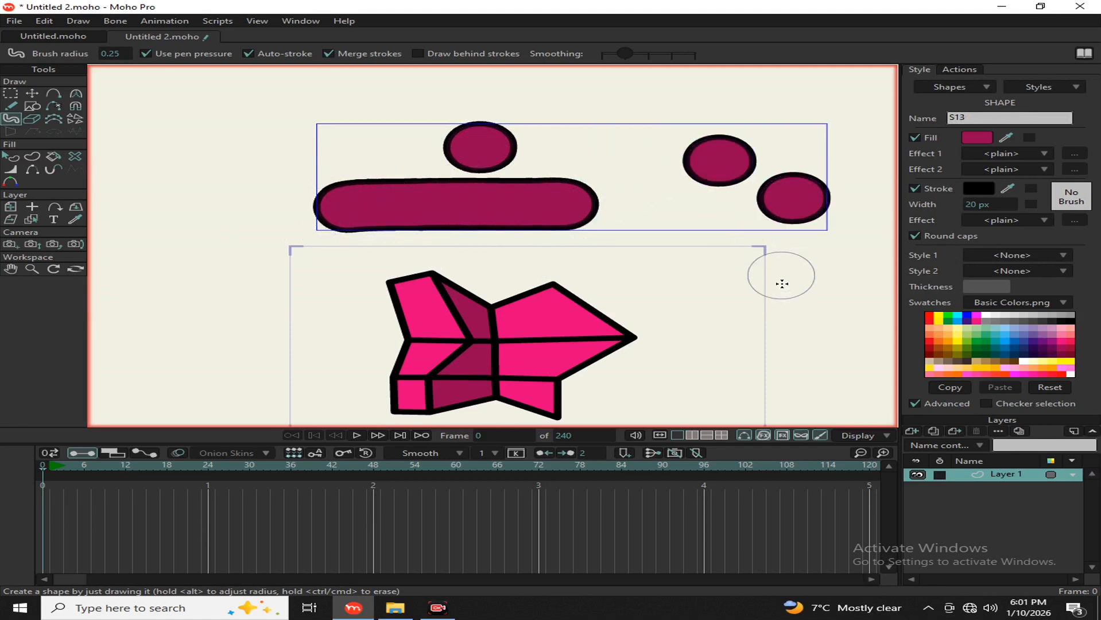
click(805, 281)
click(726, 244)
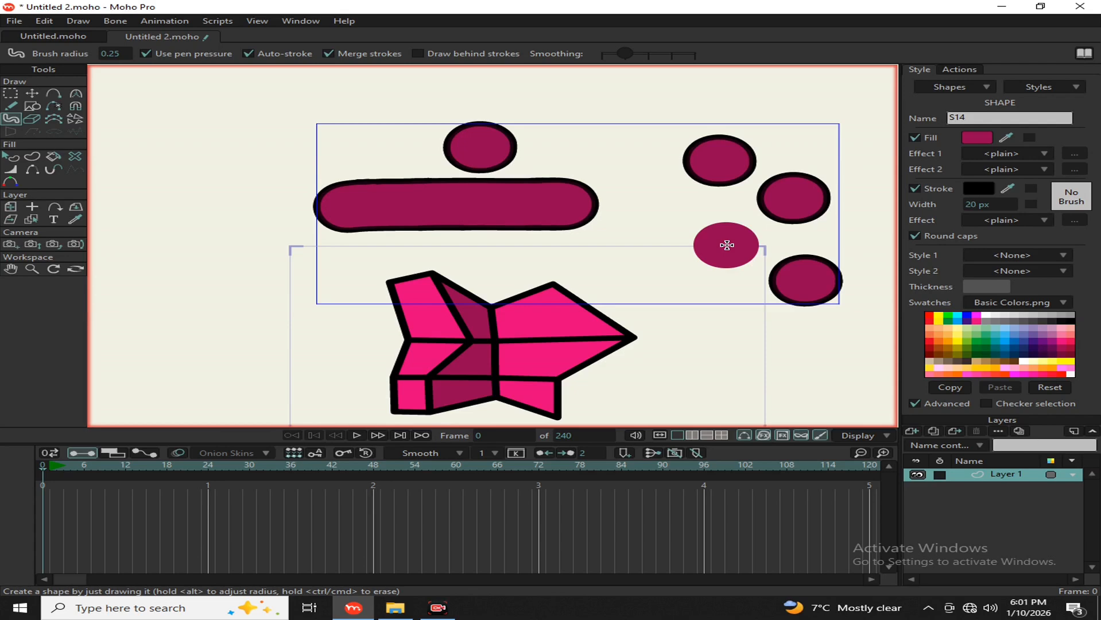
click(631, 235)
click(635, 156)
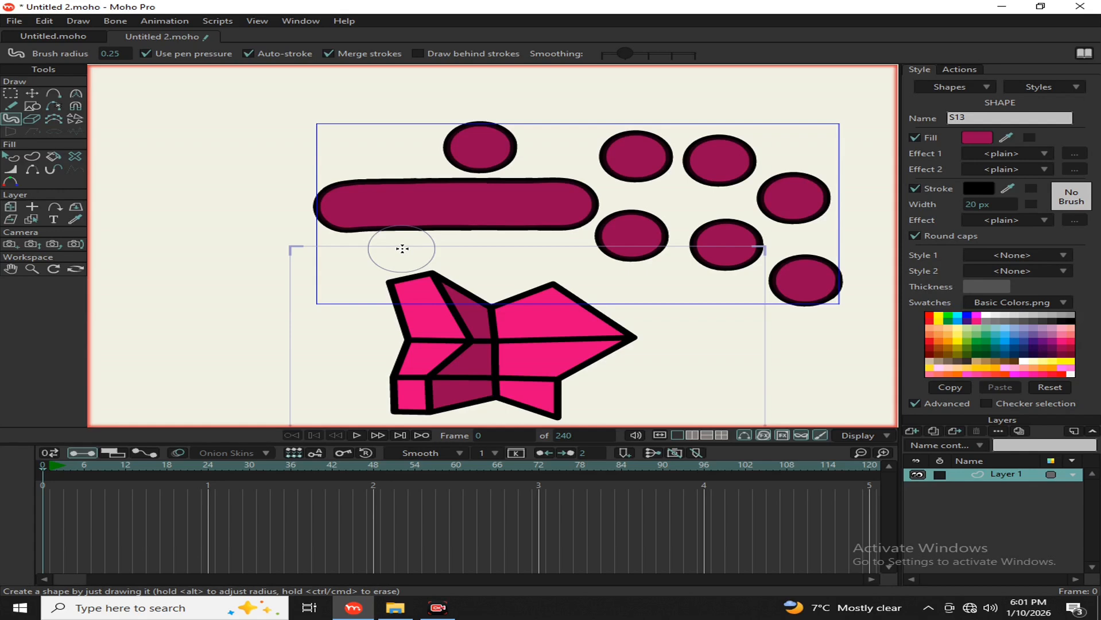
scroll(324, 245, down, 3)
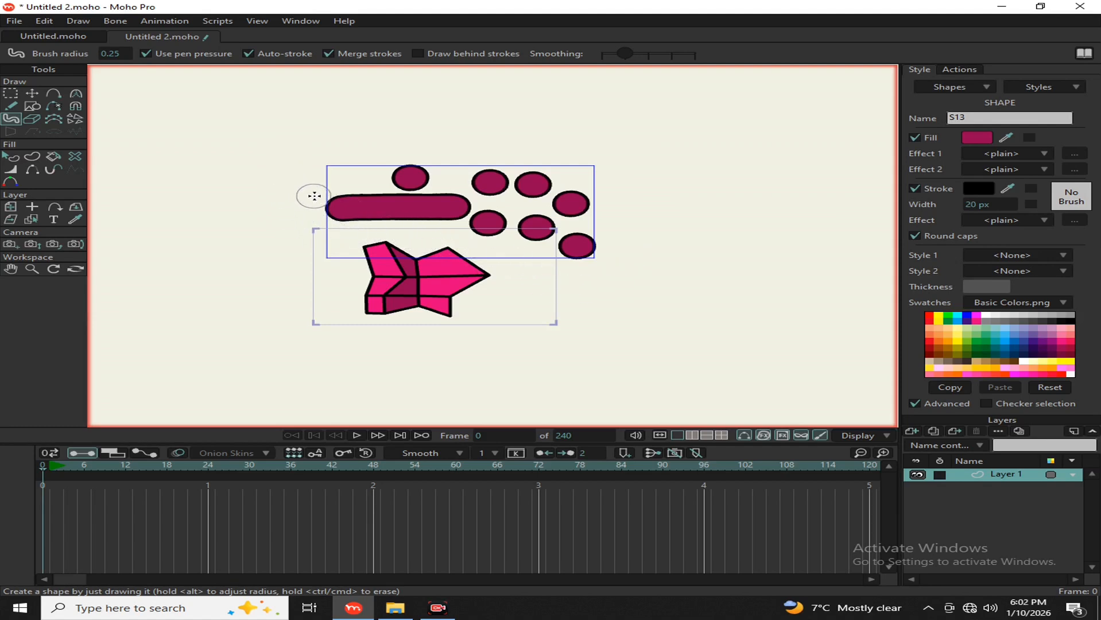
click(30, 108)
click(15, 109)
click(45, 108)
click(31, 107)
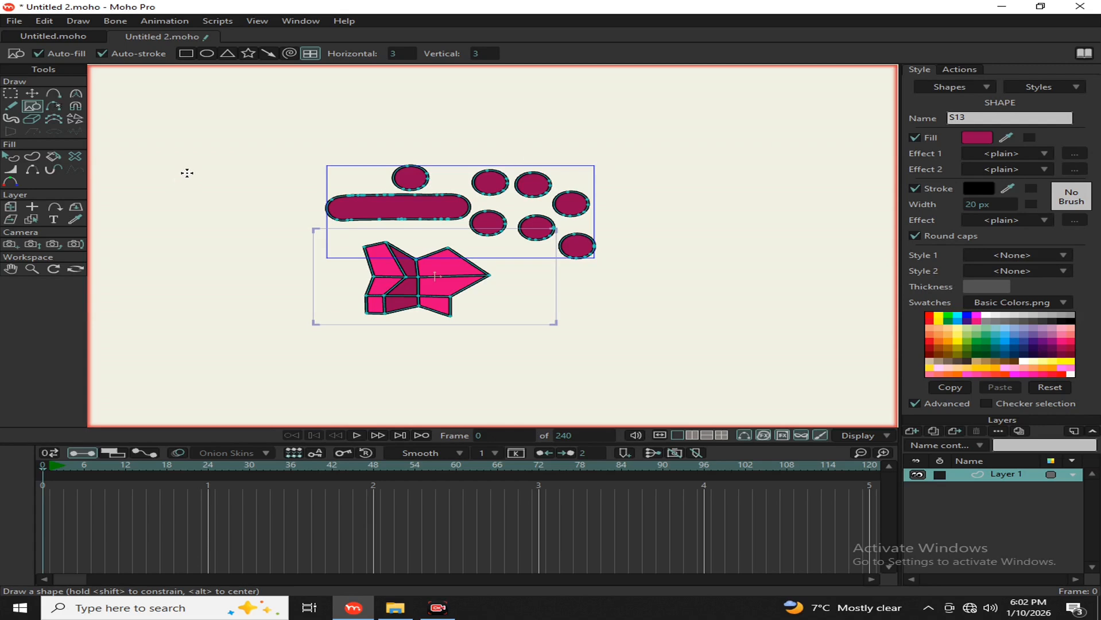
scroll(351, 221, up, 2)
scroll(198, 141, down, 4)
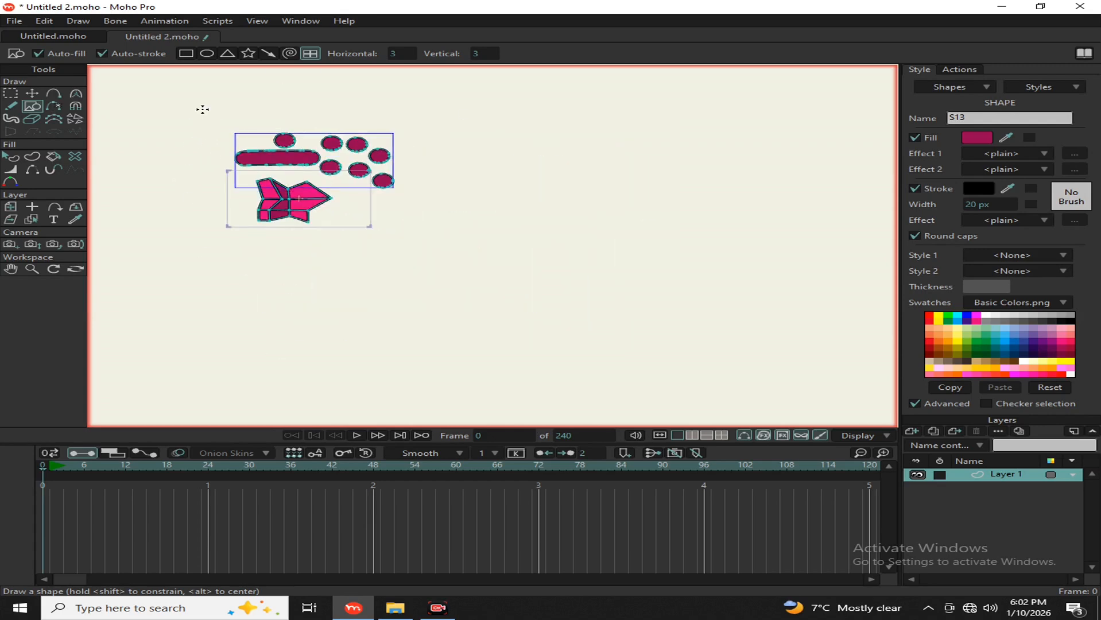
scroll(424, 184, up, 3)
mouse_move(435, 168)
mouse_down()
mouse_move(457, 140)
mouse_move(508, 226)
mouse_move(501, 153)
mouse_move(511, 153)
mouse_up()
key(ctrl+z)
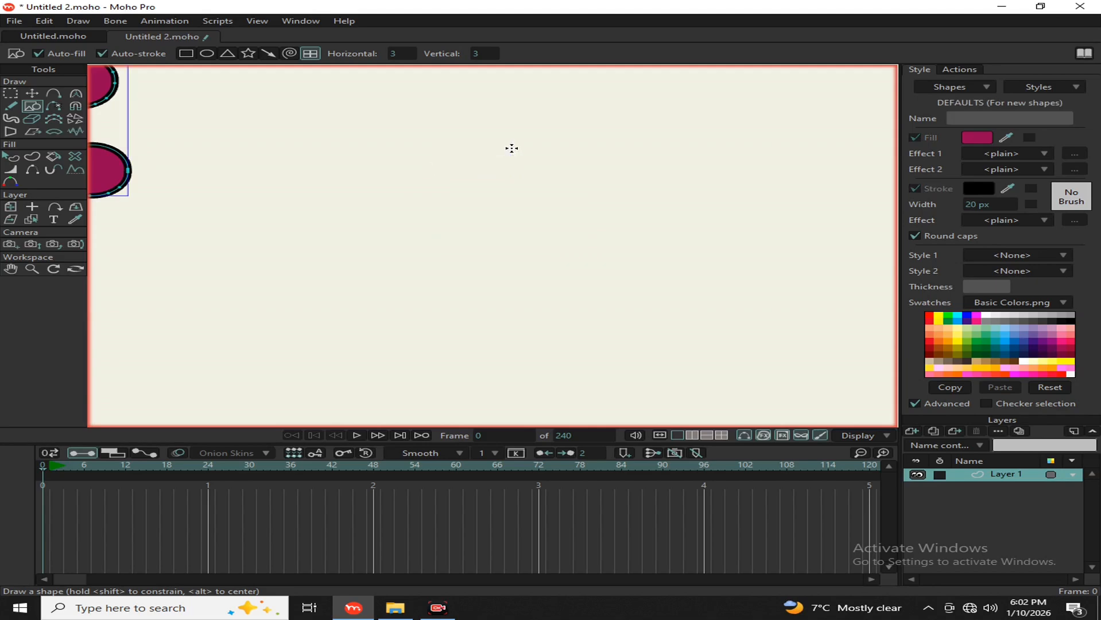
scroll(491, 141, down, 2)
scroll(490, 141, down, 4)
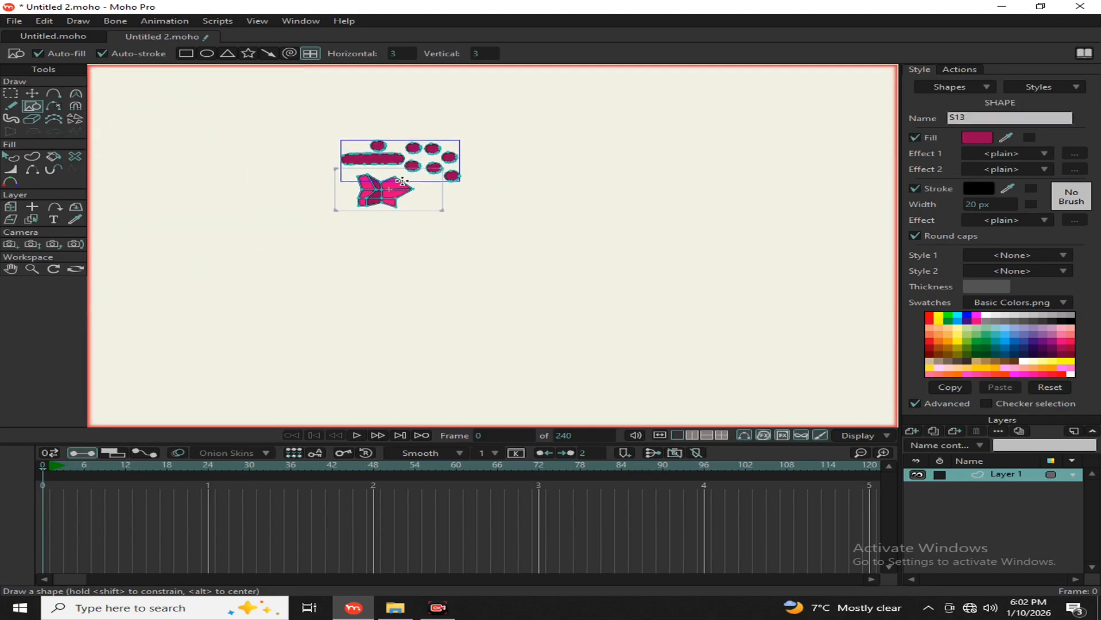
scroll(380, 163, up, 2)
scroll(380, 163, up, 2)
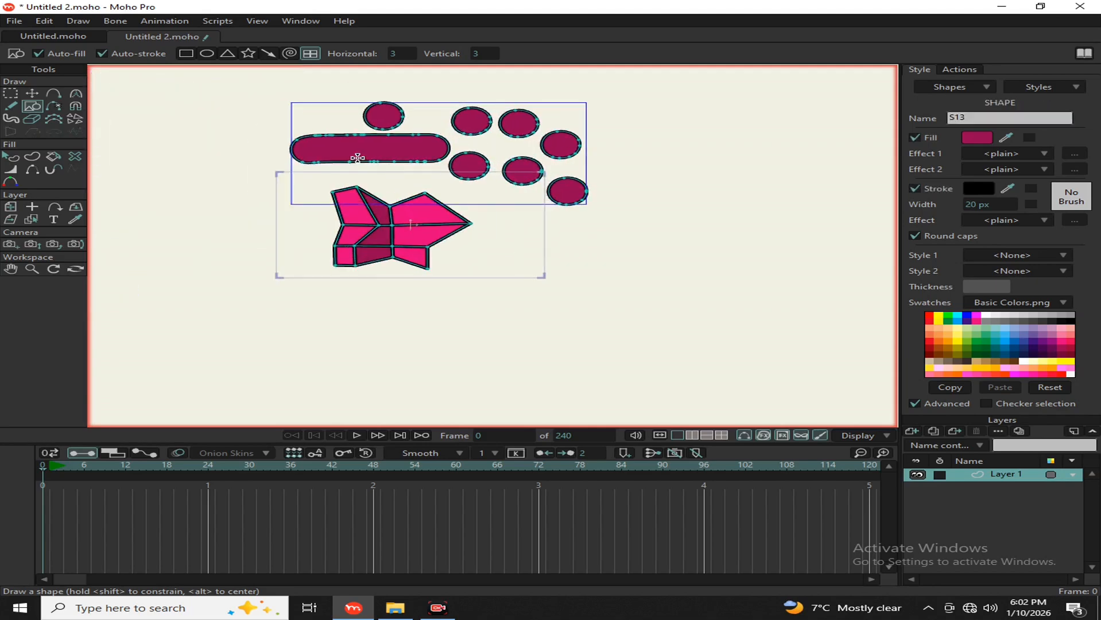
- Activate the Eraser tool and set its radius to 0.30
click(32, 120)
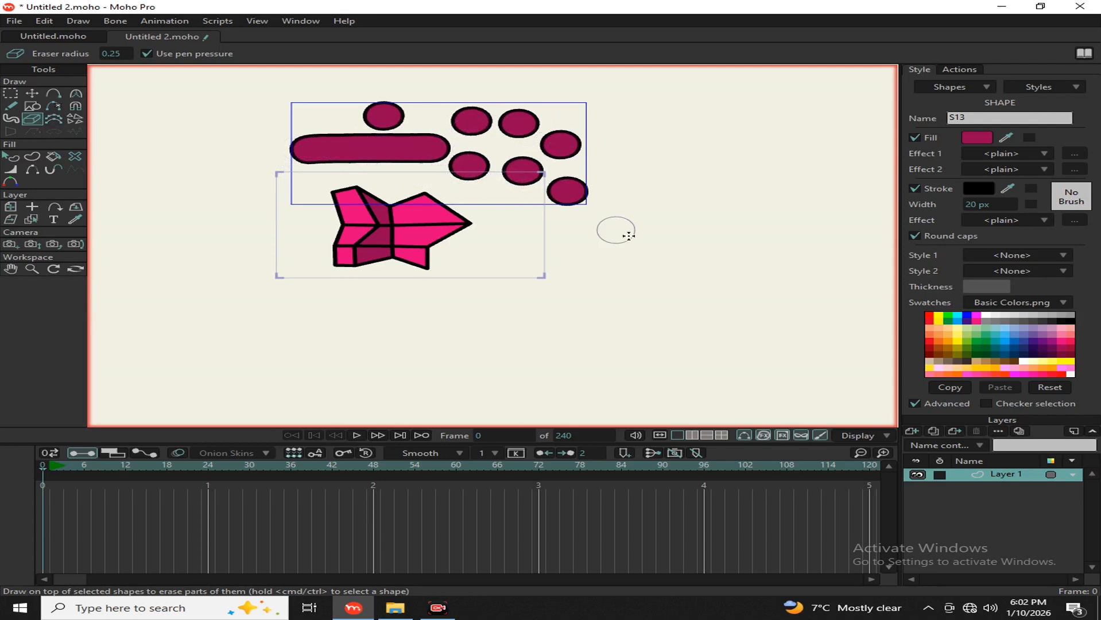
scroll(491, 184, up, 1)
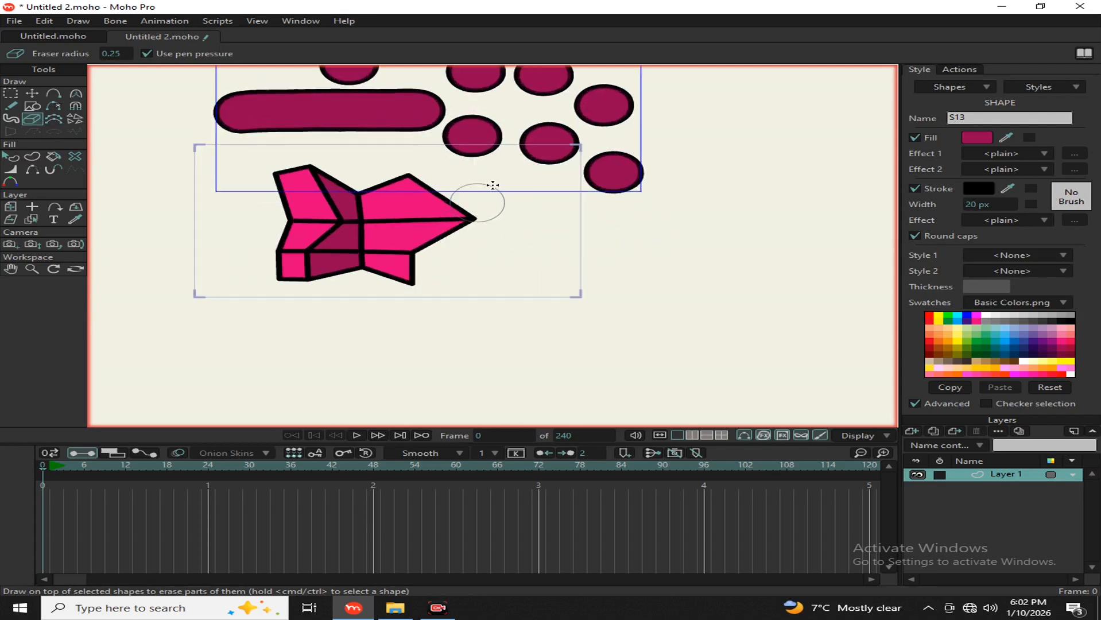
scroll(509, 166, down, 2)
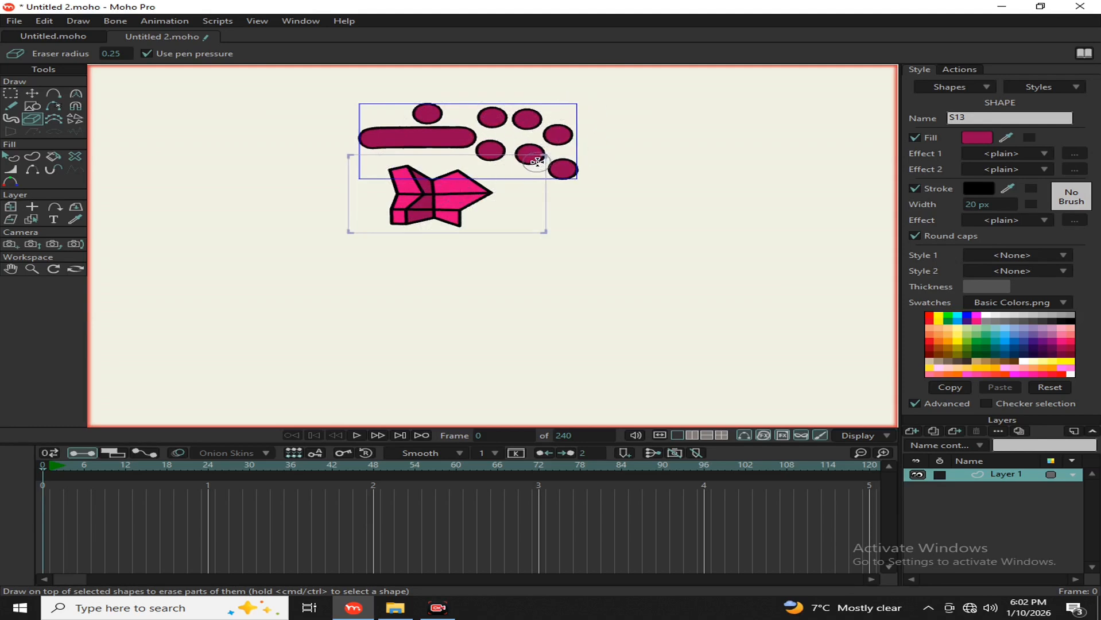
scroll(466, 195, up, 2)
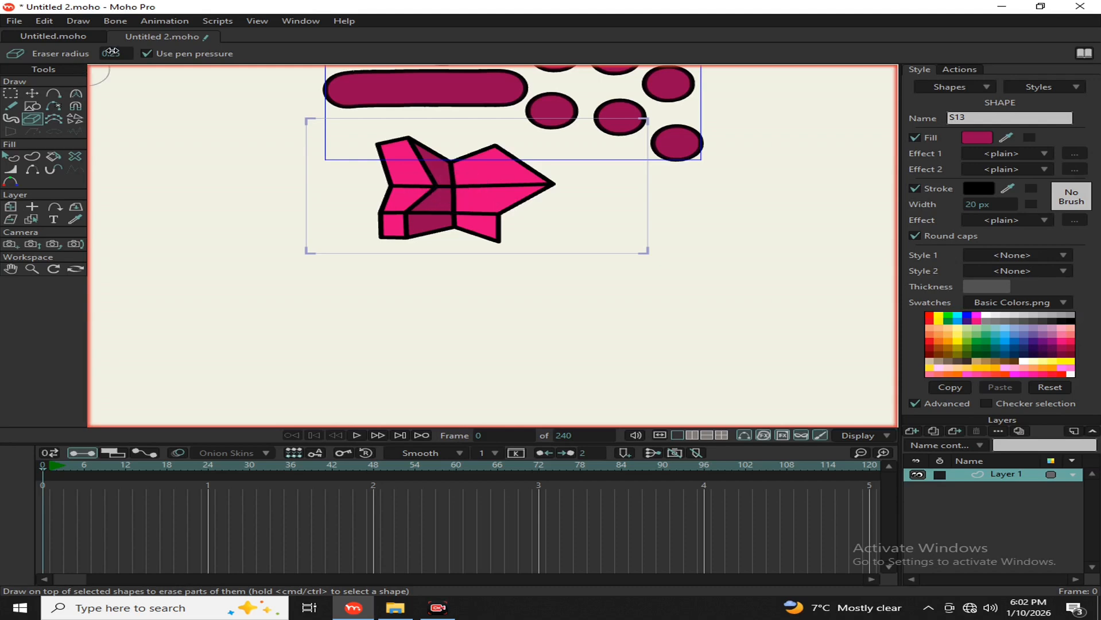
scroll(428, 194, up, 5)
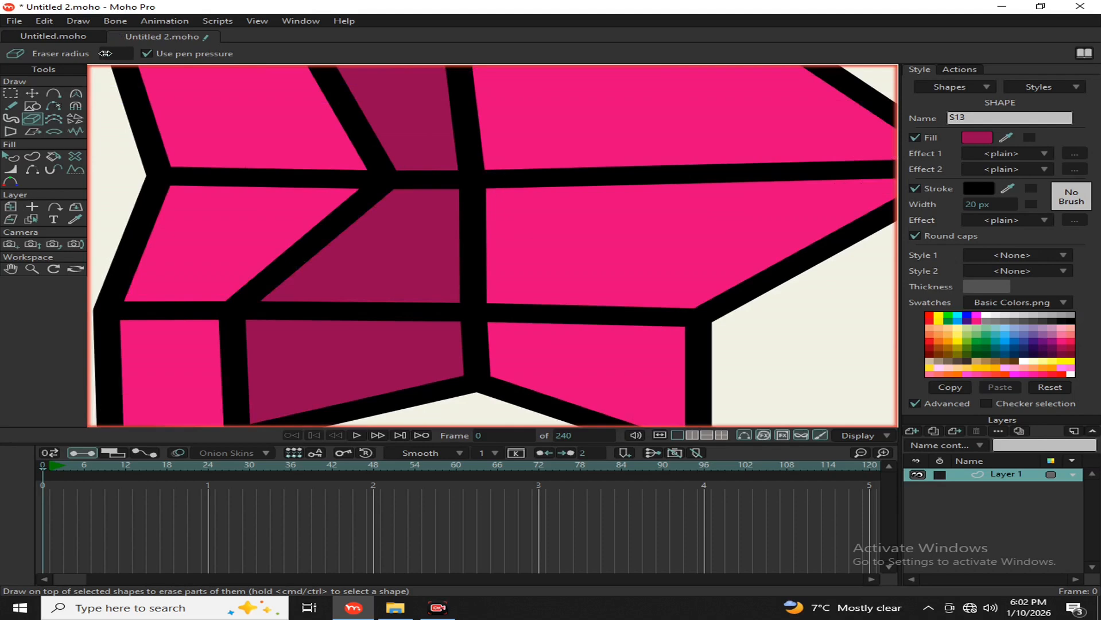
mouse_move(106, 53)
mouse_down()
mouse_move(124, 58)
mouse_move(99, 56)
mouse_up()
- Erase the long brush stroke and all seven dots around the paper plane
scroll(689, 207, down, 5)
drag(582, 196, 616, 191)
mouse_move(716, 187)
mouse_down()
mouse_move(534, 195)
mouse_move(742, 213)
mouse_move(442, 208)
mouse_up()
drag(680, 258, 447, 234)
scroll(449, 216, down, 6)
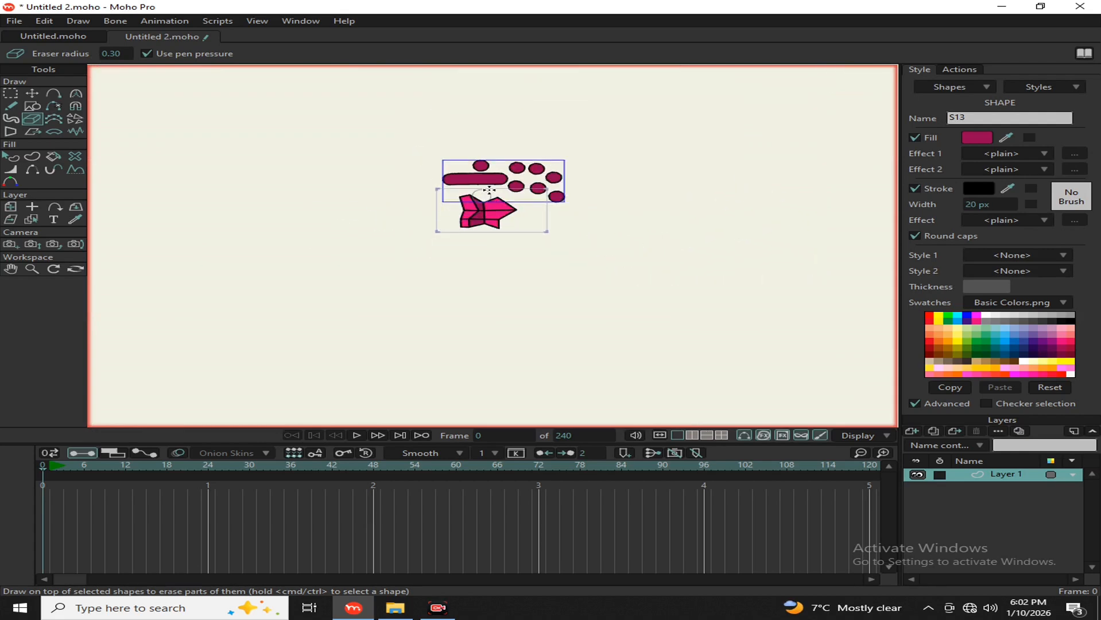
scroll(489, 190, up, 5)
drag(331, 177, 516, 185)
mouse_move(349, 160)
mouse_down()
mouse_move(500, 159)
mouse_move(448, 152)
mouse_up()
mouse_move(368, 135)
mouse_down()
mouse_move(467, 124)
mouse_move(686, 134)
mouse_up()
mouse_move(514, 188)
mouse_down()
mouse_move(721, 172)
mouse_move(554, 187)
mouse_up()
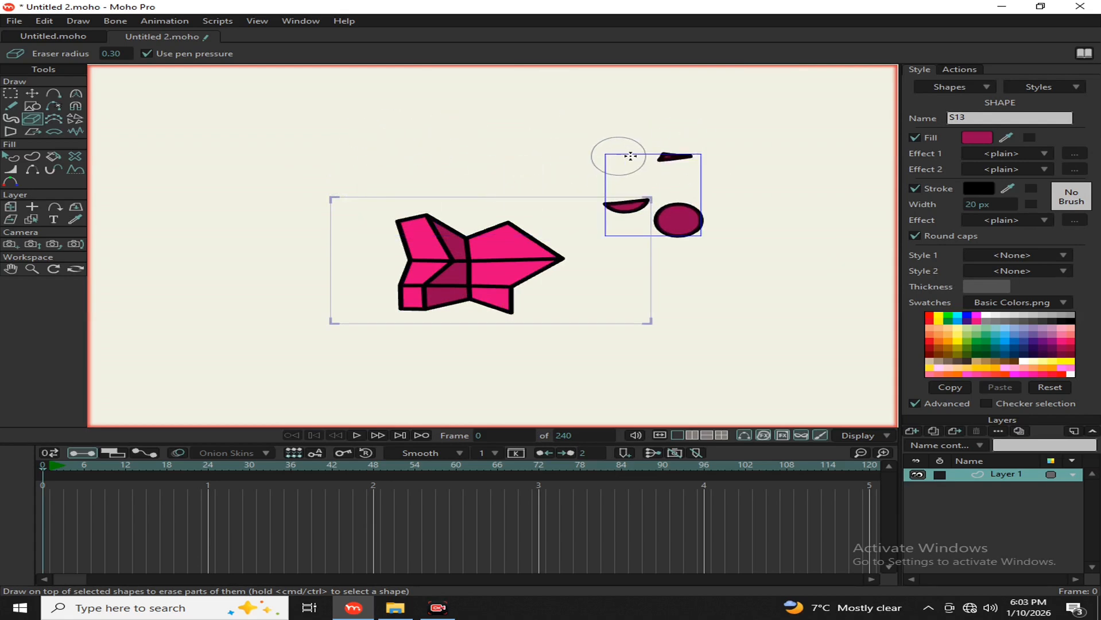
mouse_move(630, 156)
mouse_down()
mouse_move(742, 172)
mouse_move(583, 208)
mouse_move(754, 227)
mouse_move(624, 229)
mouse_move(740, 222)
mouse_up()
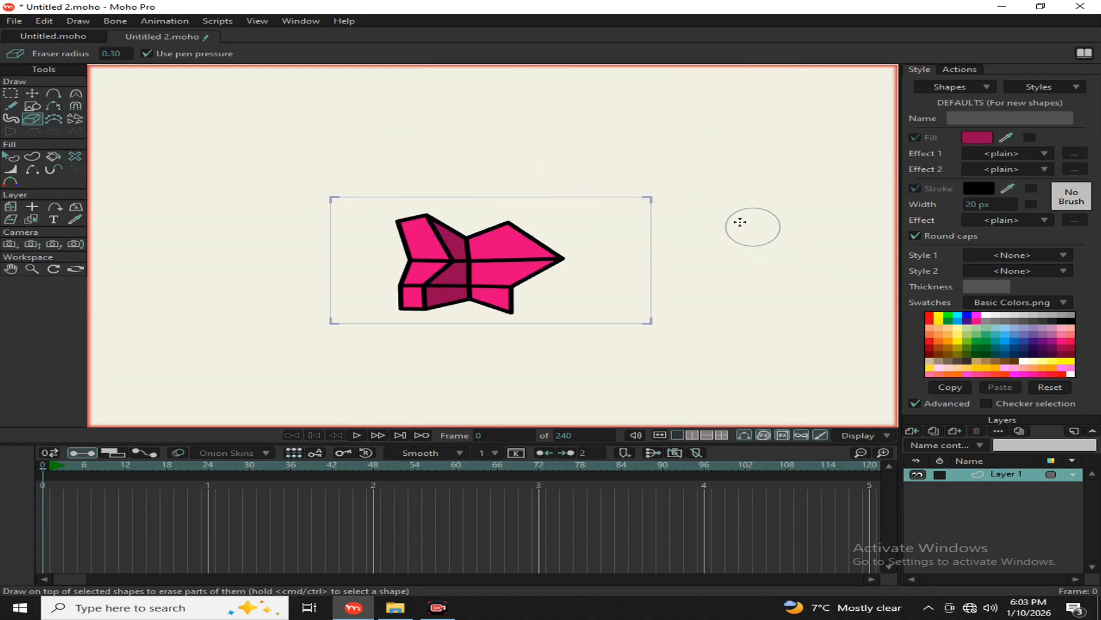
- Select all points of the paper plane and erase most of its body with the Eraser
scroll(602, 228, down, 2)
scroll(491, 233, up, 6)
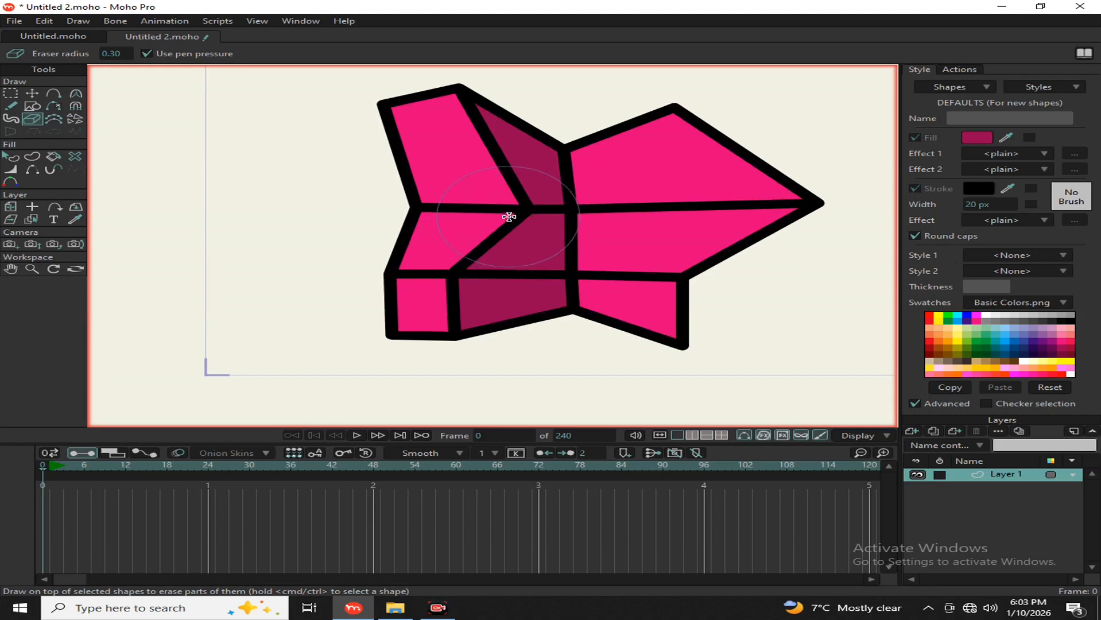
click(32, 93)
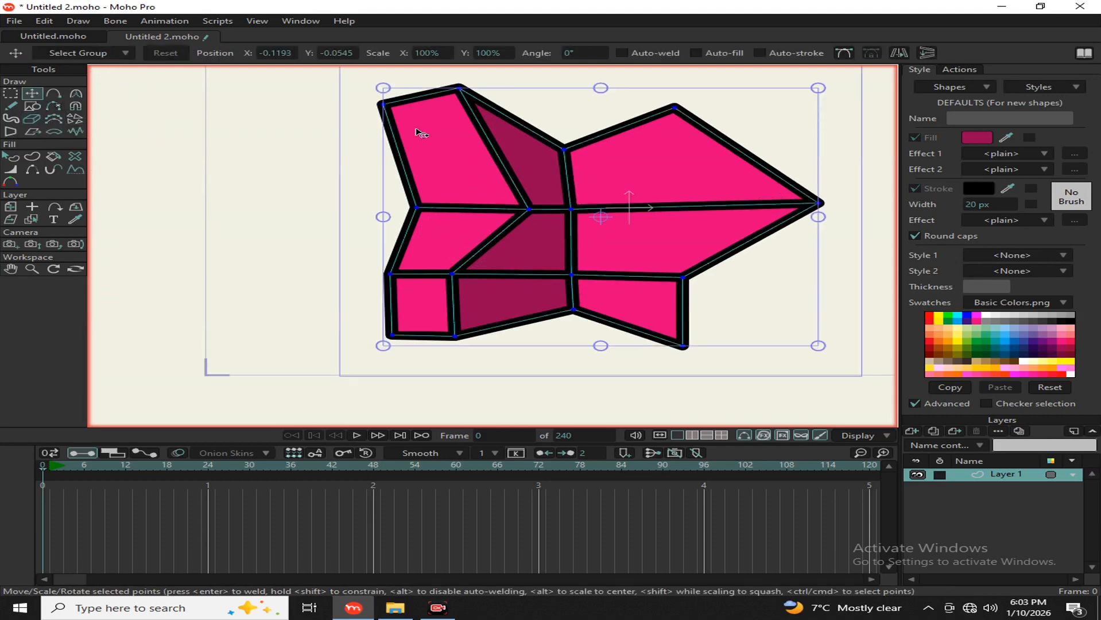
click(33, 119)
mouse_move(636, 178)
mouse_down()
mouse_move(776, 167)
mouse_move(794, 189)
mouse_move(781, 216)
mouse_move(387, 262)
mouse_up()
scroll(577, 278, down, 3)
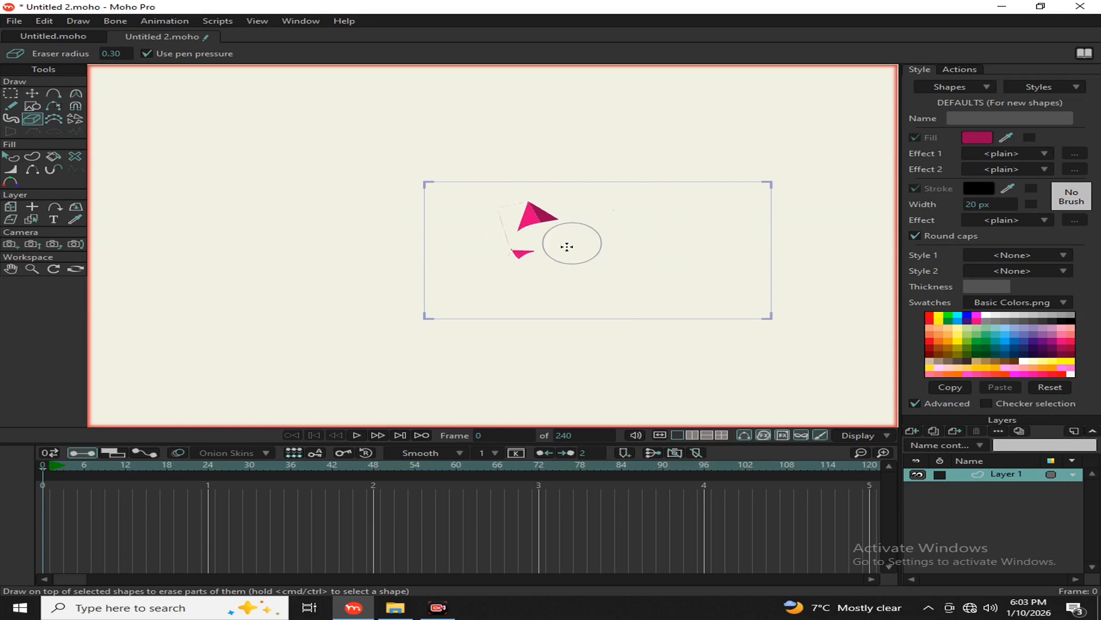
- Erase the thin leftover outline slivers to the left of the remaining plane pieces
scroll(531, 222, up, 6)
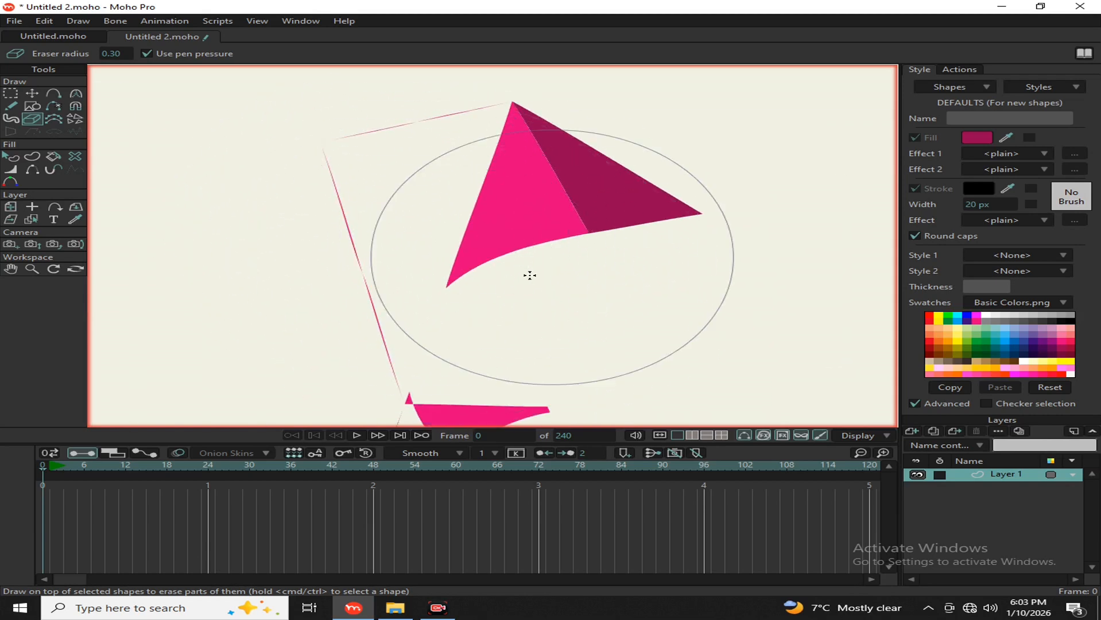
scroll(551, 204, down, 1)
scroll(551, 204, down, 8)
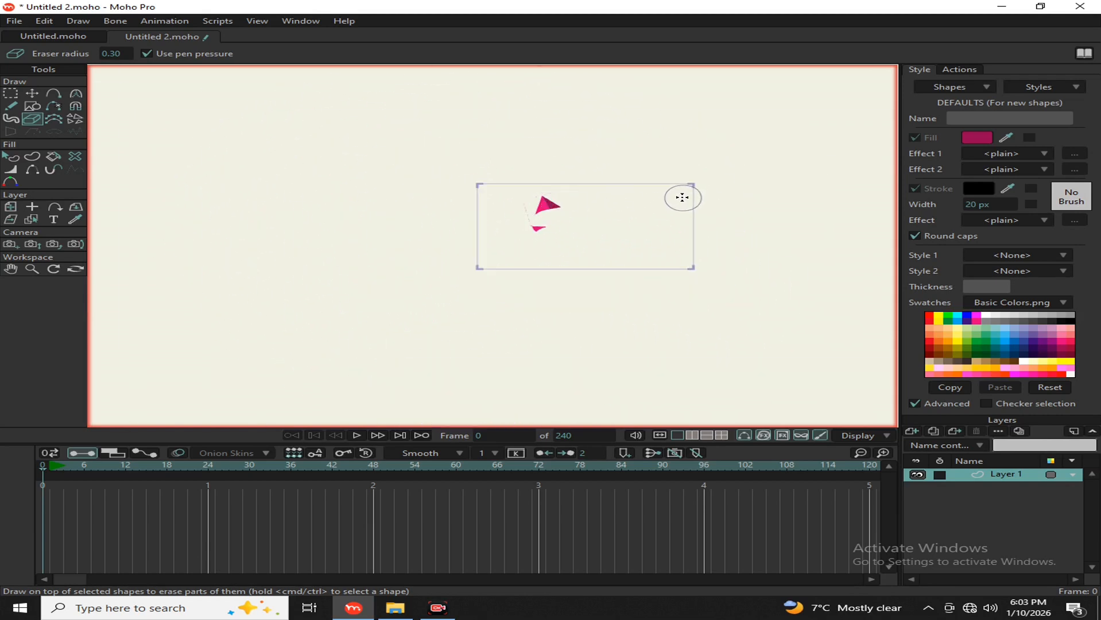
scroll(643, 200, up, 4)
scroll(647, 203, up, 4)
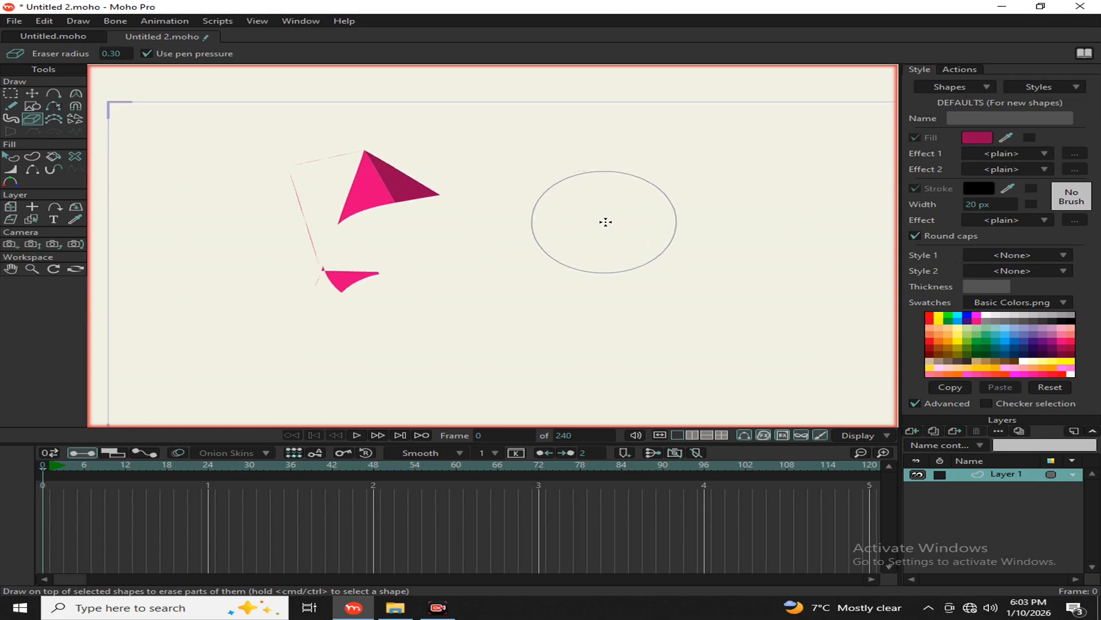
mouse_move(279, 228)
mouse_down()
mouse_move(259, 203)
mouse_move(288, 125)
mouse_up()
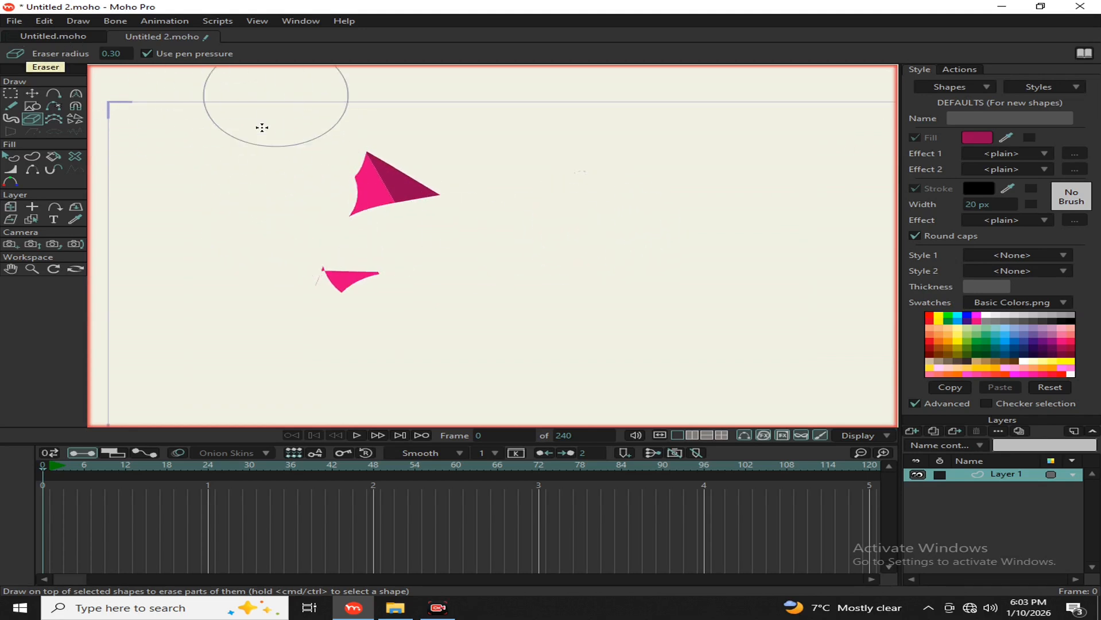
click(254, 266)
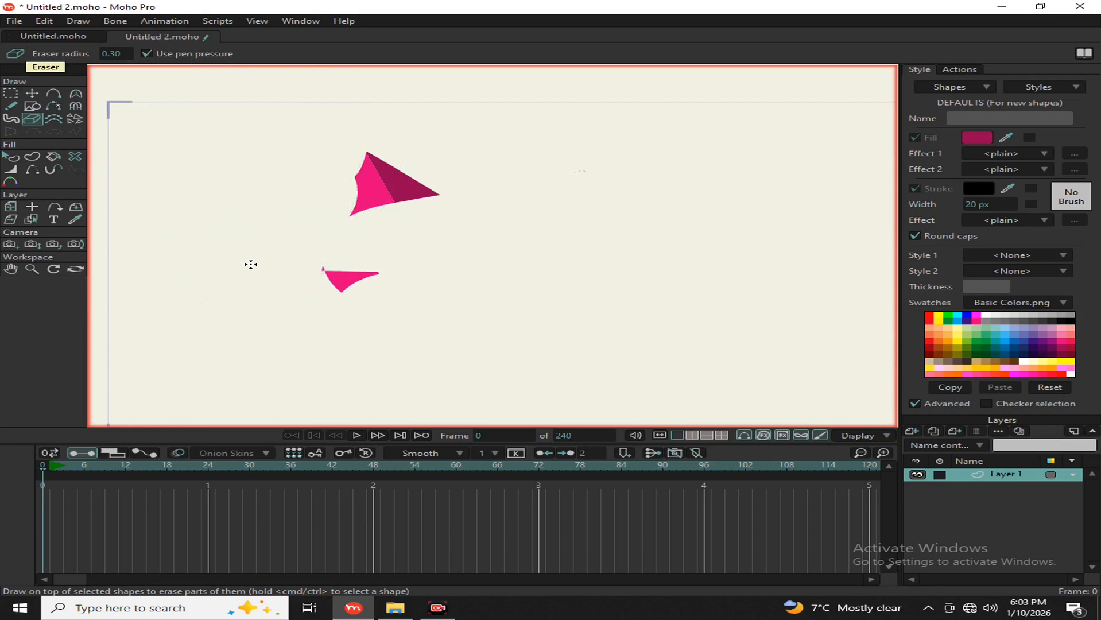
click(253, 263)
scroll(242, 224, down, 4)
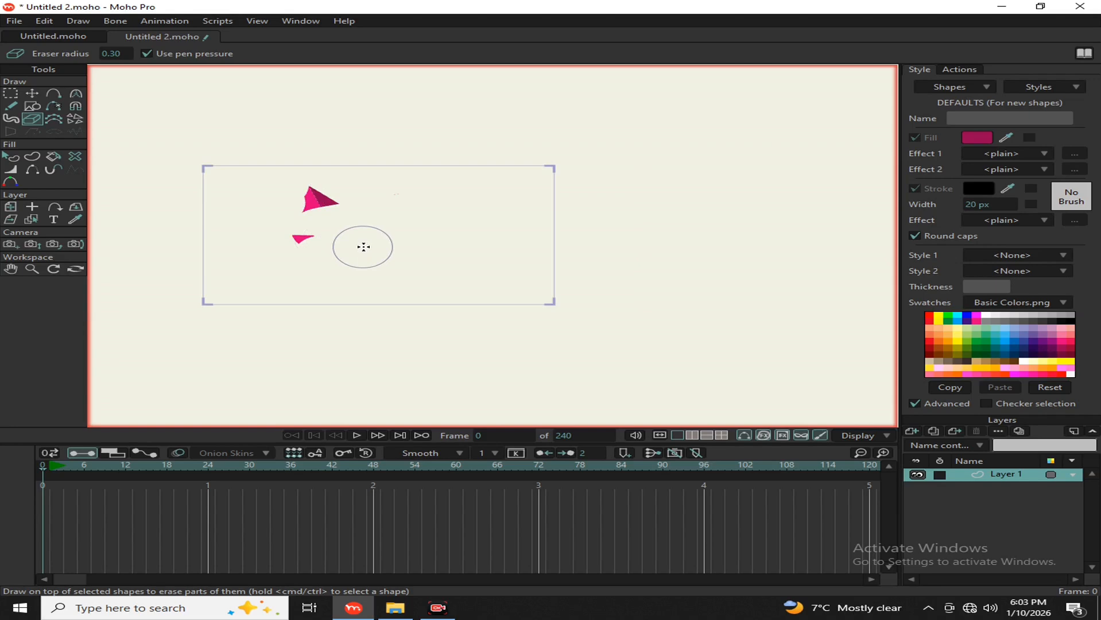
- Render frame 0 and zoom in on the edges of the partly erased plane pieces
key(ctrl+r)
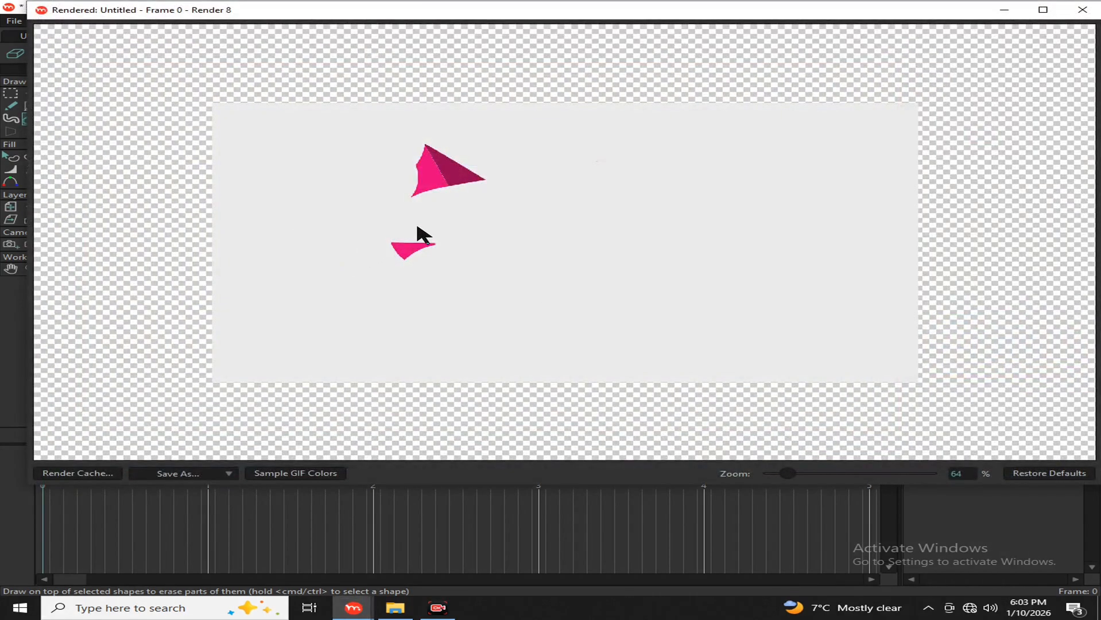
click(1081, 10)
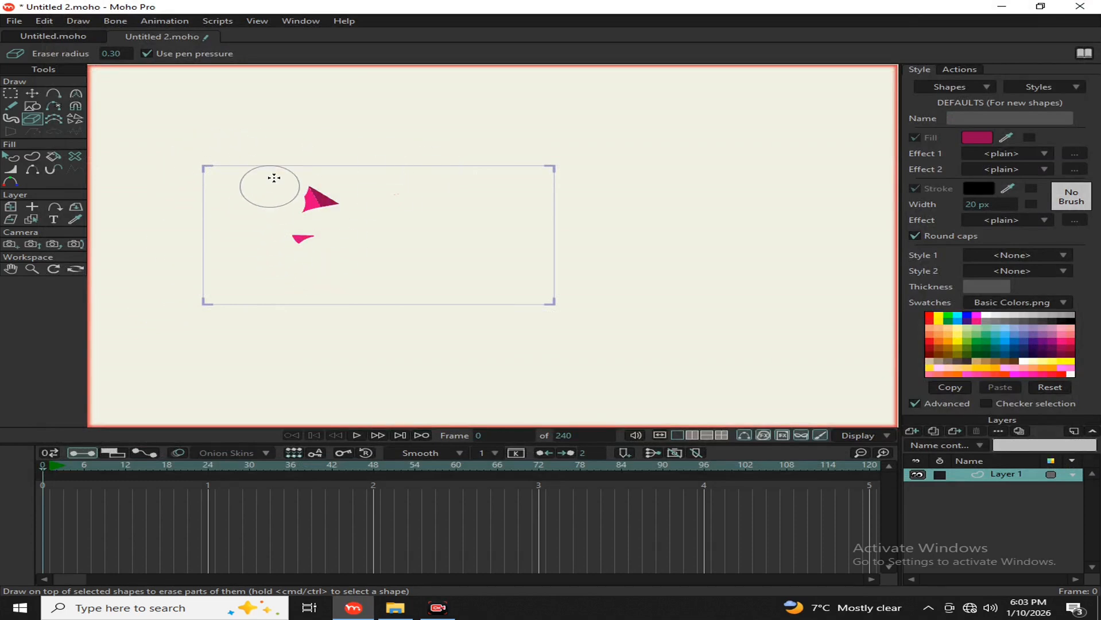
key(ctrl+r)
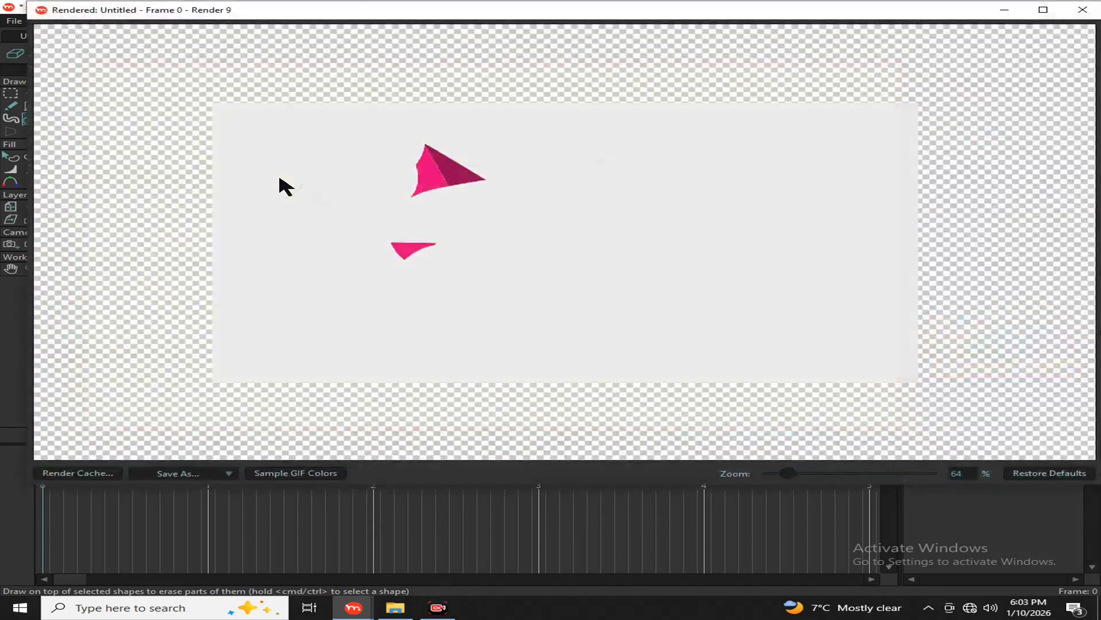
scroll(339, 133, up, 5)
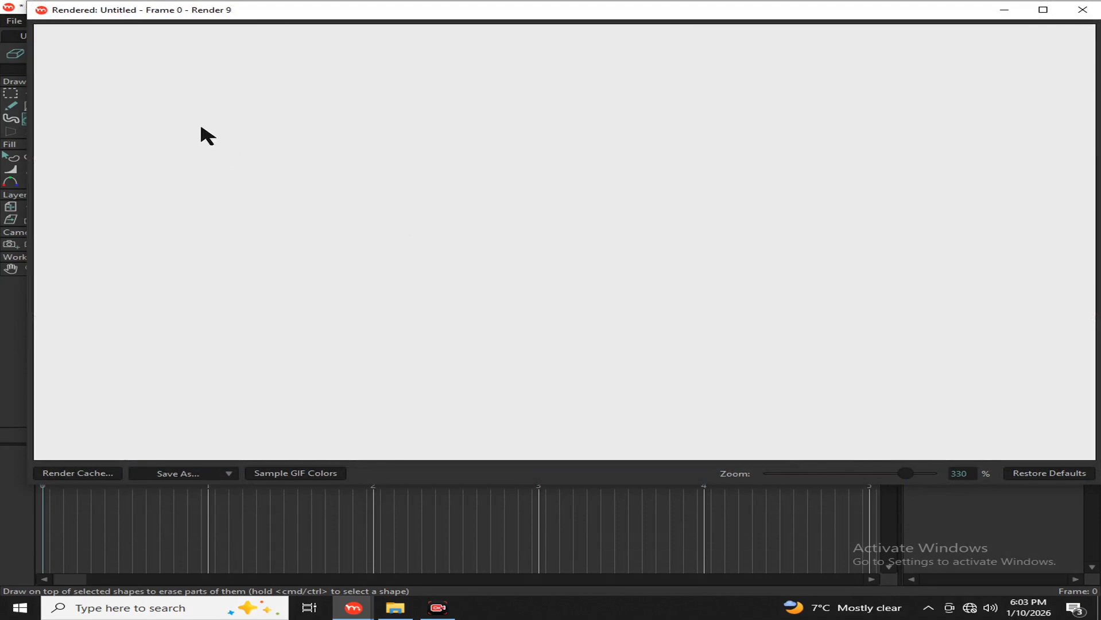
drag(152, 46, 399, 268)
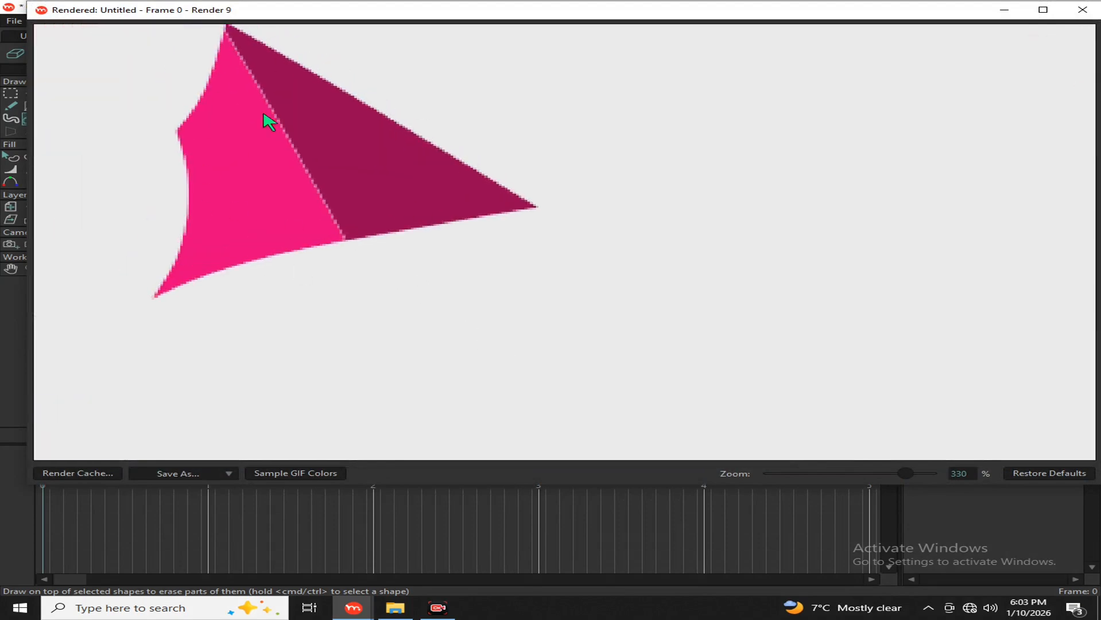
click(1082, 10)
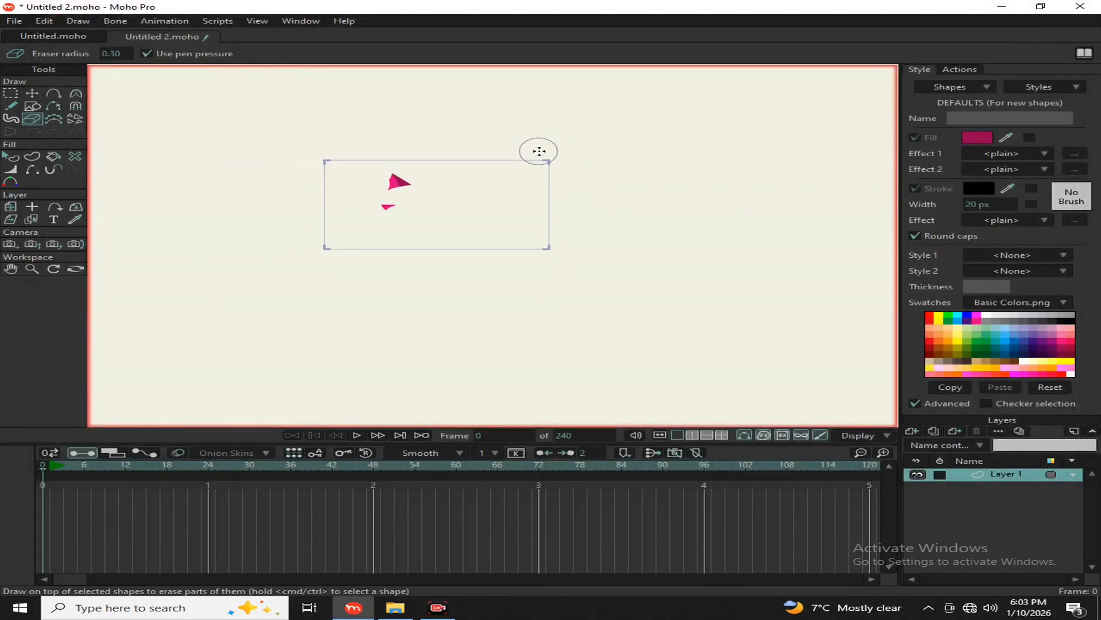
- Select all remaining points of the paper plane and delete them
key(g)
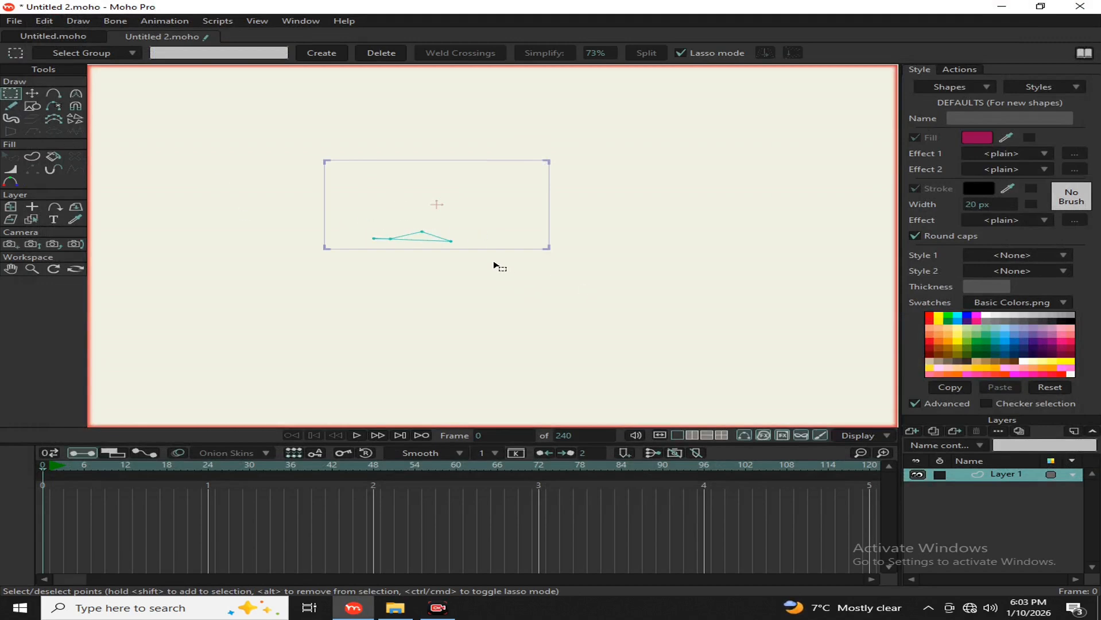
scroll(430, 242, up, 1)
key(ctrl+a)
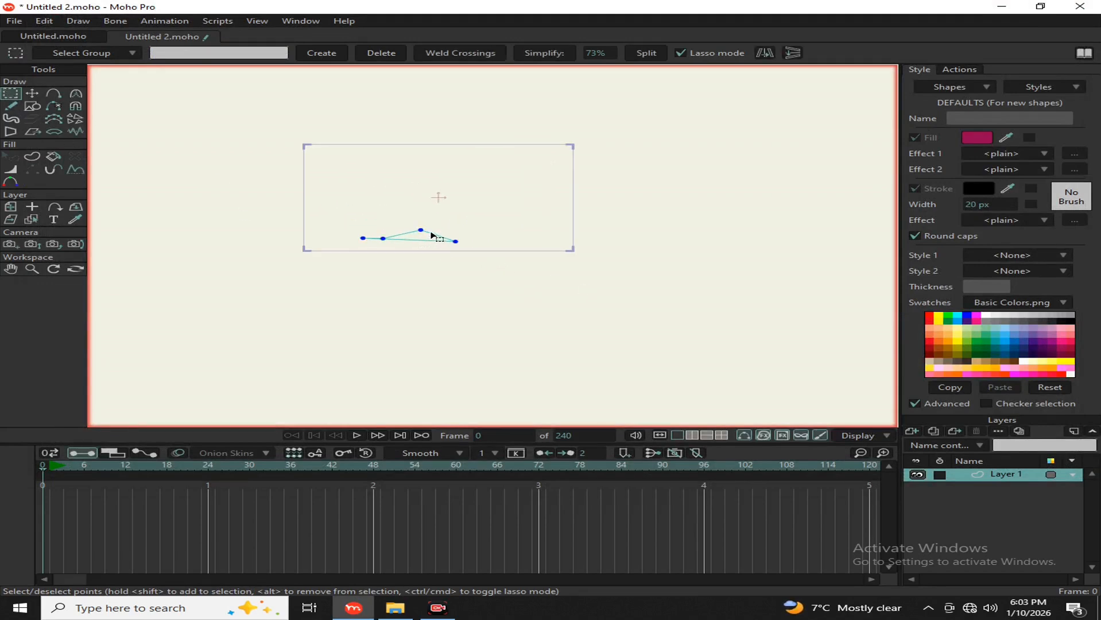
key(Delete)
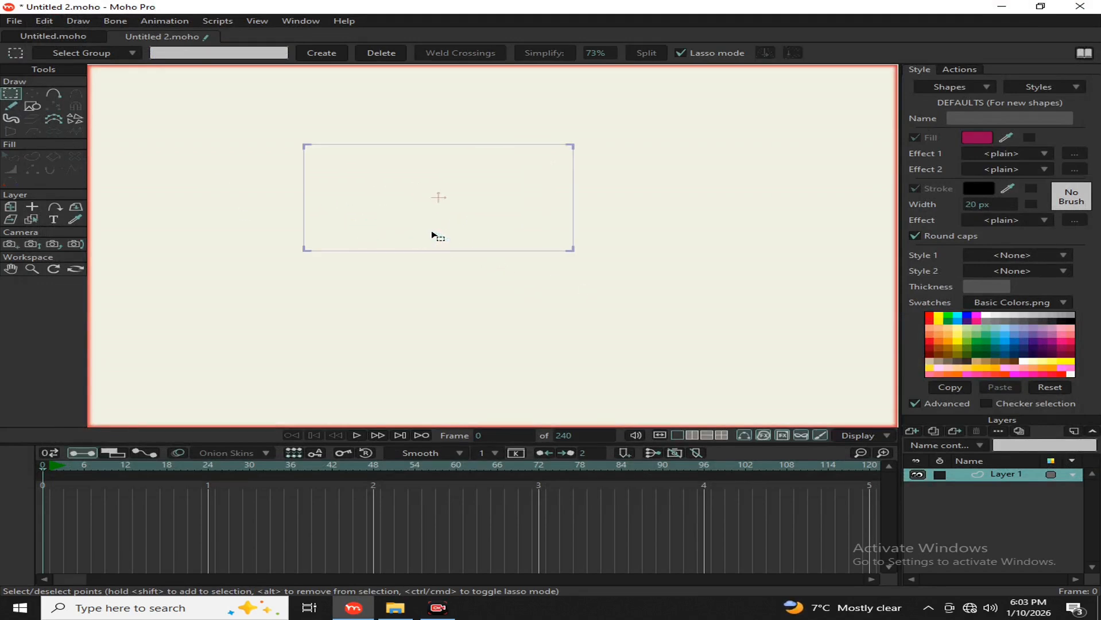
- Draw a filled and stroked grid of 3 horizontal by 3 vertical cells in the middle of the frame and deselect its points
click(53, 119)
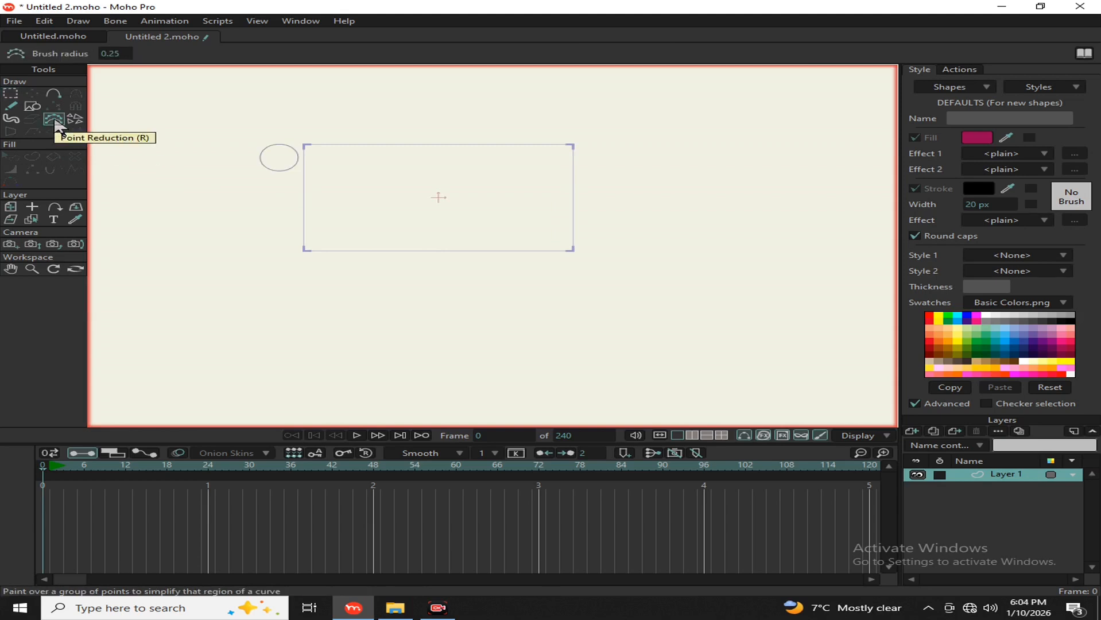
click(33, 106)
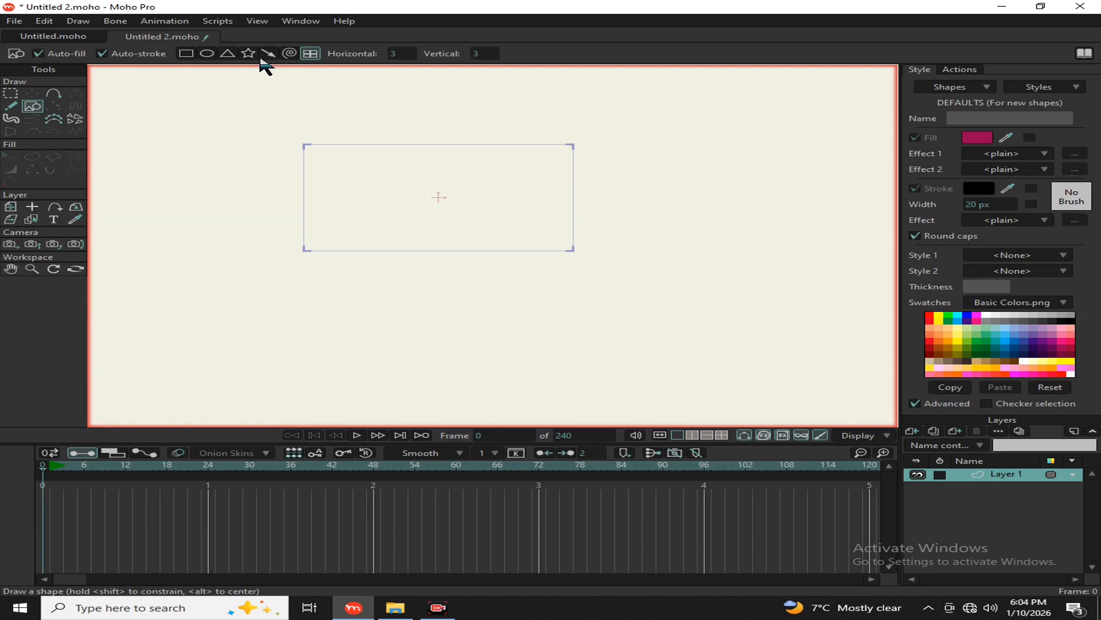
drag(408, 200, 494, 221)
key(t)
scroll(464, 184, up, 3)
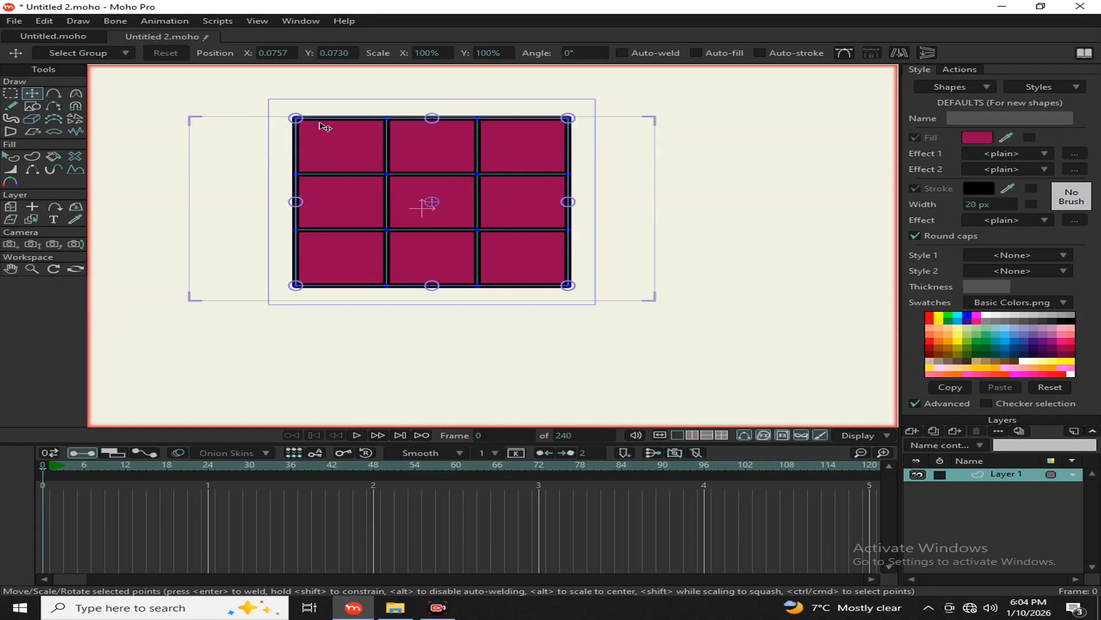
click(287, 131)
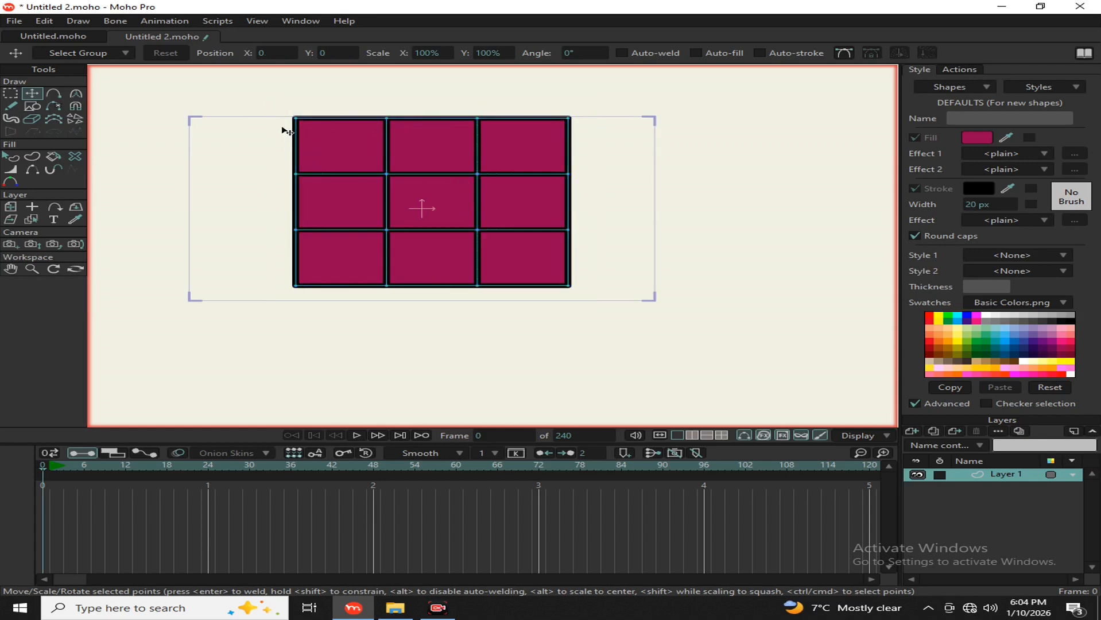
click(297, 121)
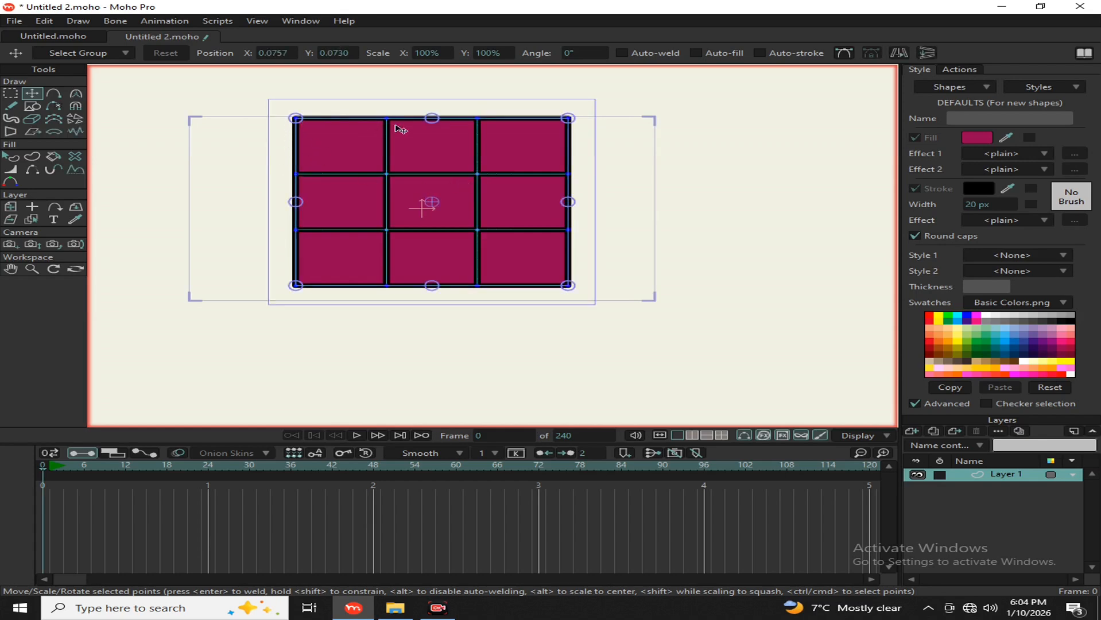
click(658, 154)
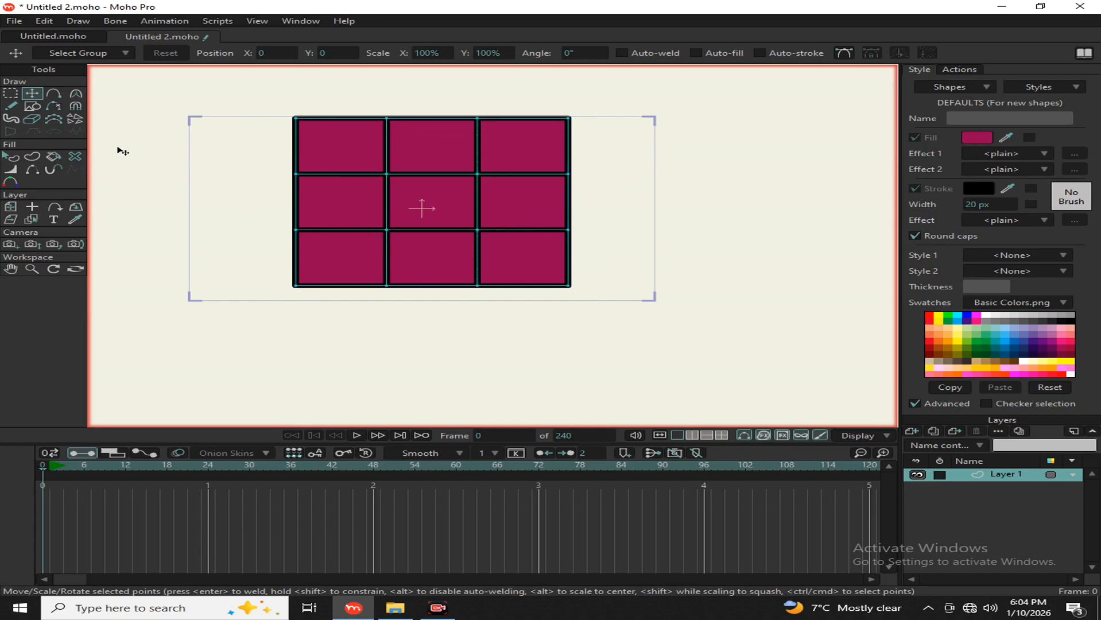
- Add extra points along the grid's left edge and left inner vertical line with Add Point, undoing the last misplaced point
click(53, 93)
scroll(281, 131, up, 3)
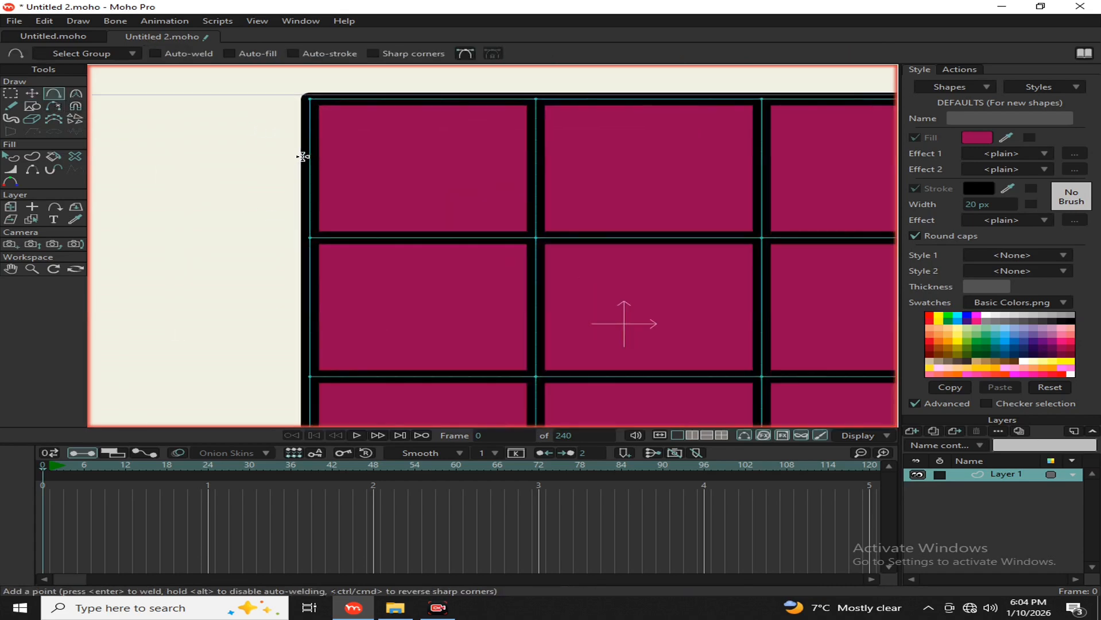
drag(306, 158, 310, 185)
drag(537, 207, 536, 166)
key(ctrl+z)
- Add extra points along the grid's inner horizontal lines and right inner vertical line
scroll(427, 109, down, 4)
scroll(368, 191, up, 2)
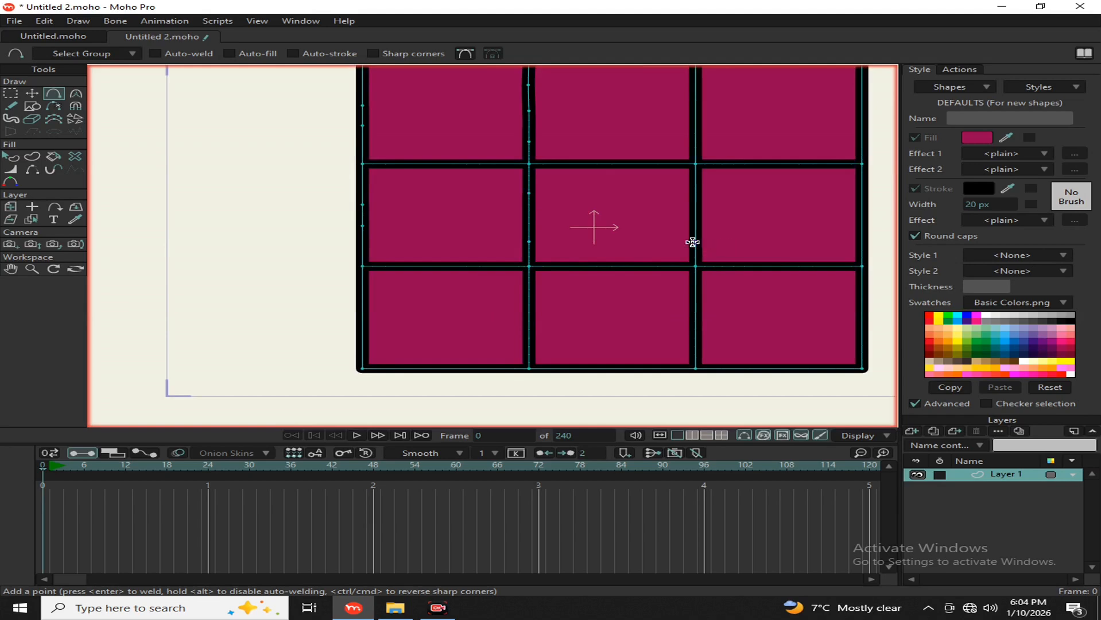
click(767, 165)
click(695, 311)
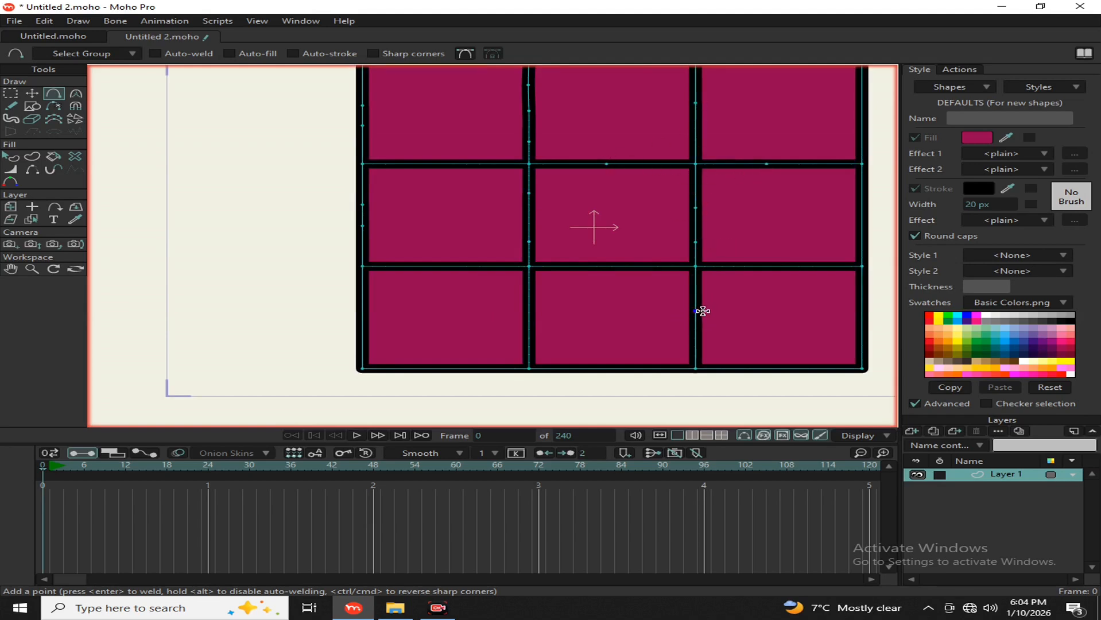
click(800, 267)
scroll(574, 284, down, 5)
scroll(625, 256, up, 3)
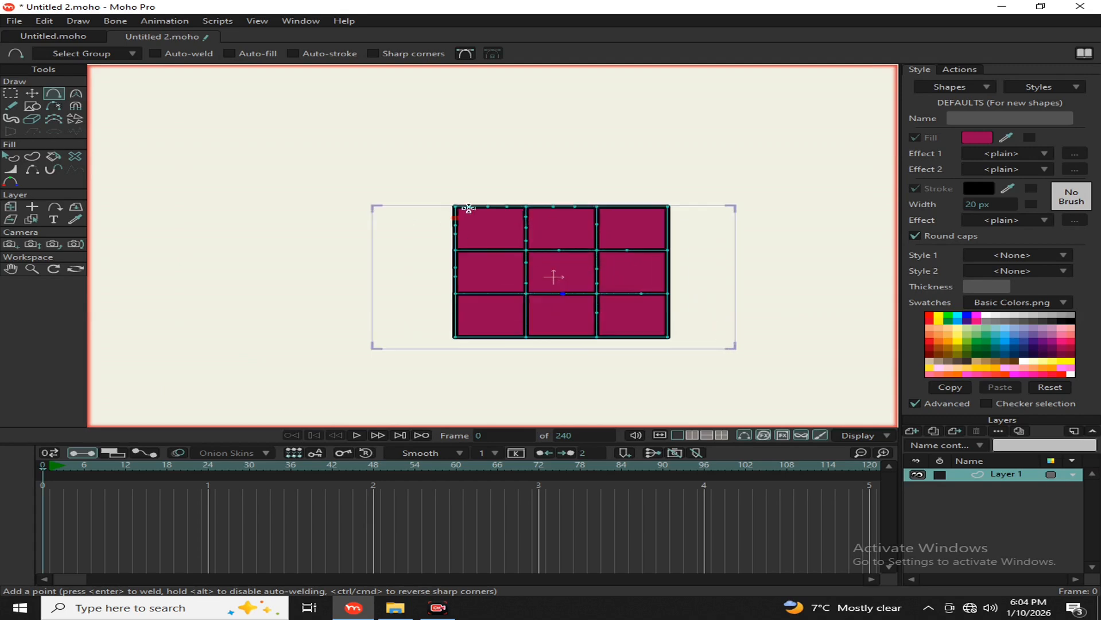
scroll(478, 209, up, 2)
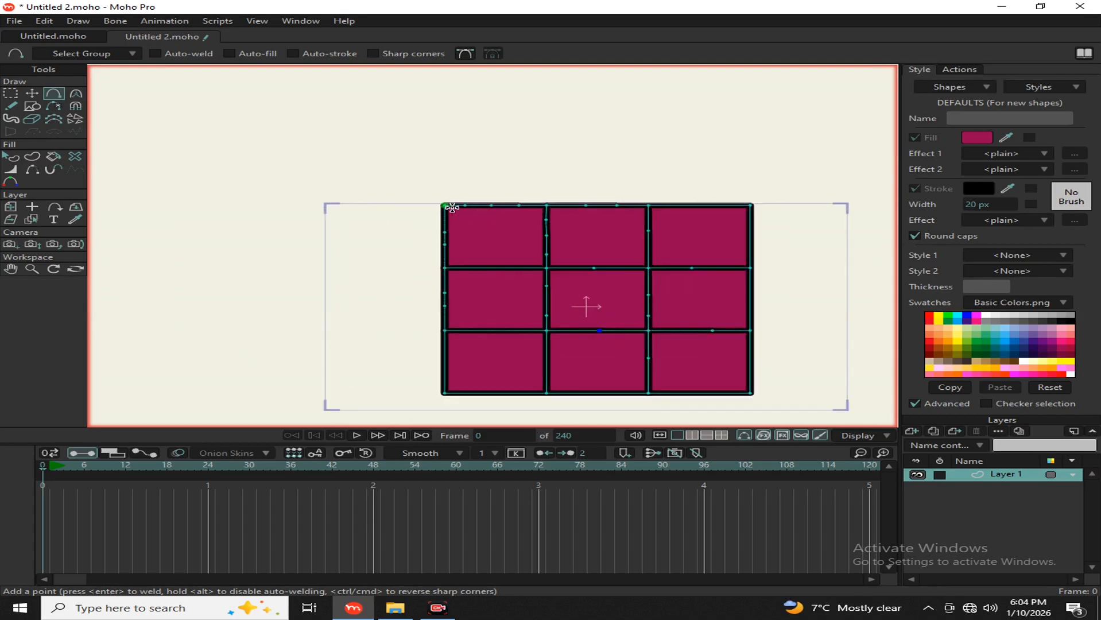
- Remove the extra points from the grid's top edge with Point Reduction, undoing the stroke that distorts the upper corners
click(53, 119)
mouse_move(466, 216)
mouse_down()
mouse_move(523, 197)
mouse_move(763, 212)
mouse_up()
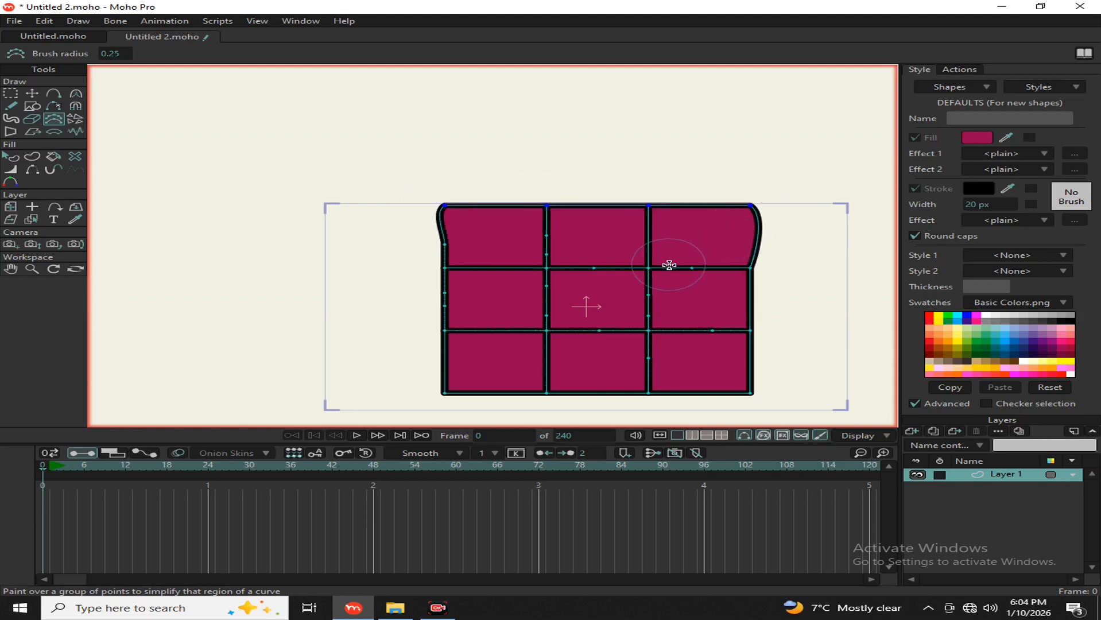
key(ctrl+z)
mouse_move(633, 212)
mouse_down()
mouse_move(609, 201)
mouse_move(482, 207)
mouse_move(582, 235)
mouse_up()
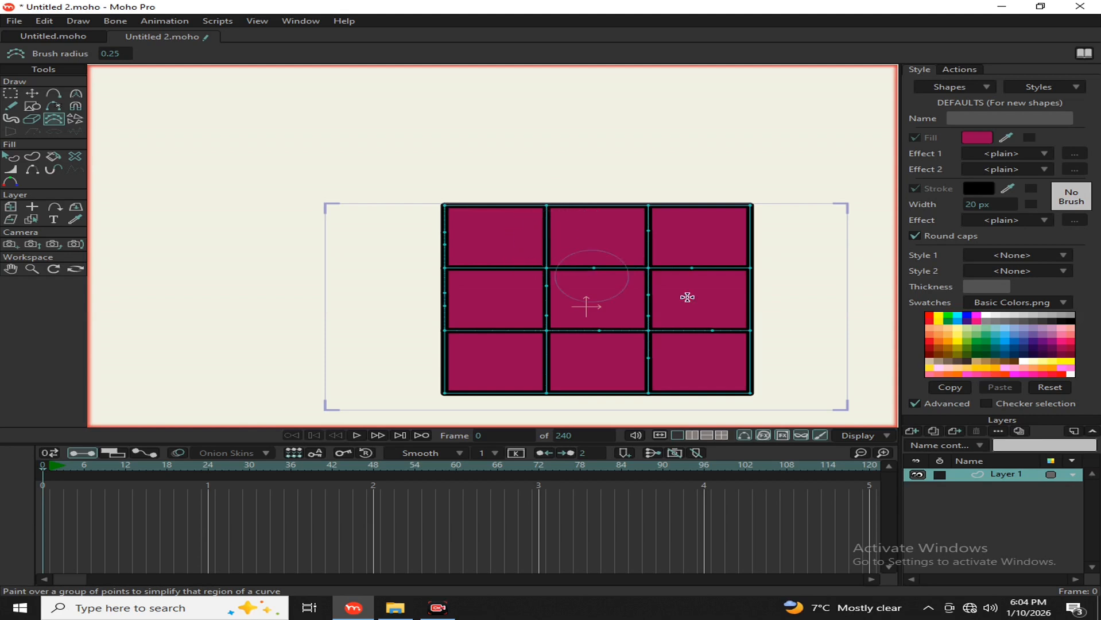
- Remove the extra points from the grid's inner lines and left edge with Point Reduction
drag(704, 293, 688, 270)
mouse_move(588, 275)
mouse_down()
mouse_move(604, 355)
mouse_move(605, 333)
mouse_move(587, 345)
mouse_move(552, 300)
mouse_up()
click(713, 339)
click(650, 373)
click(447, 305)
drag(448, 306, 430, 238)
scroll(516, 314, up, 5)
scroll(430, 274, down, 6)
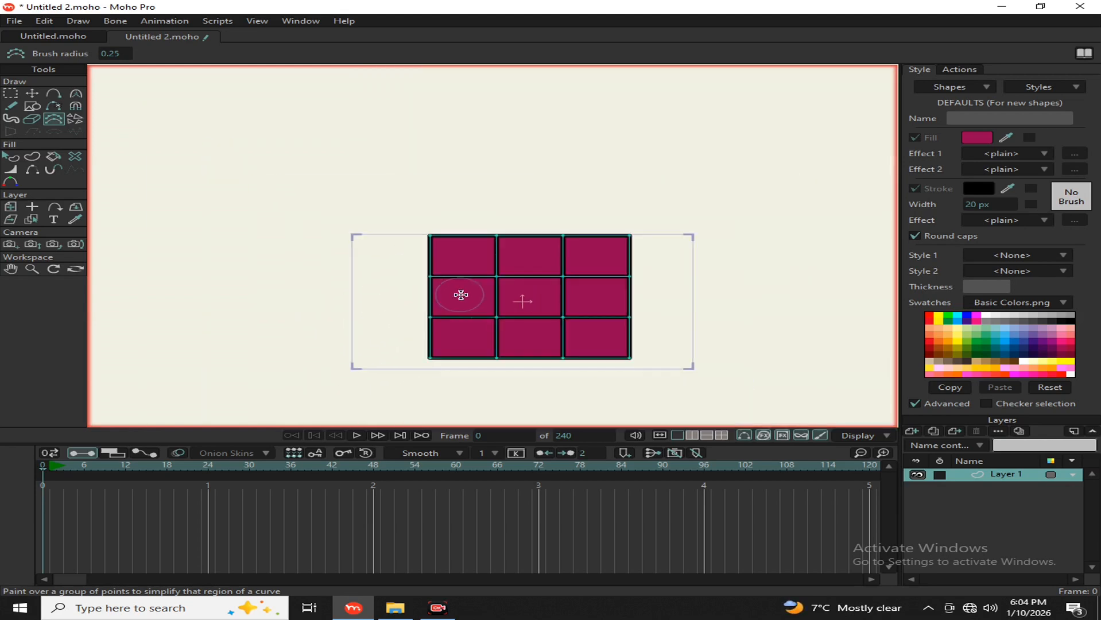
- Paint Point Reduction over the grid's intersections, top edge and right side to check for further extra points
click(496, 277)
drag(426, 238, 740, 232)
mouse_move(668, 248)
mouse_down()
mouse_move(381, 256)
mouse_move(835, 301)
mouse_move(229, 371)
mouse_move(690, 248)
mouse_move(568, 282)
mouse_up()
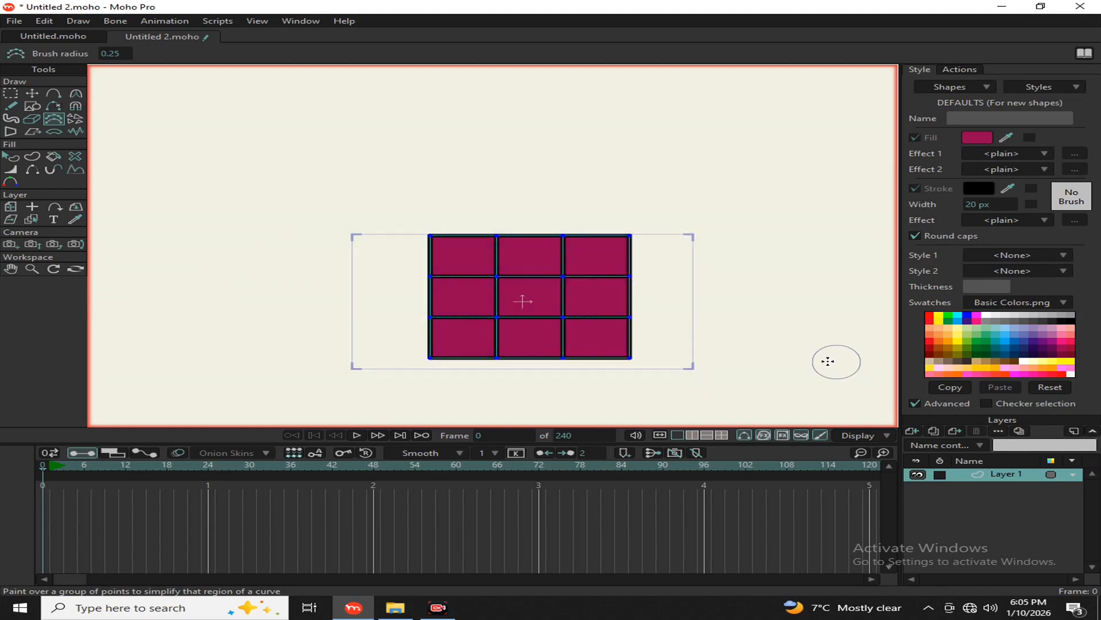
scroll(459, 236, up, 6)
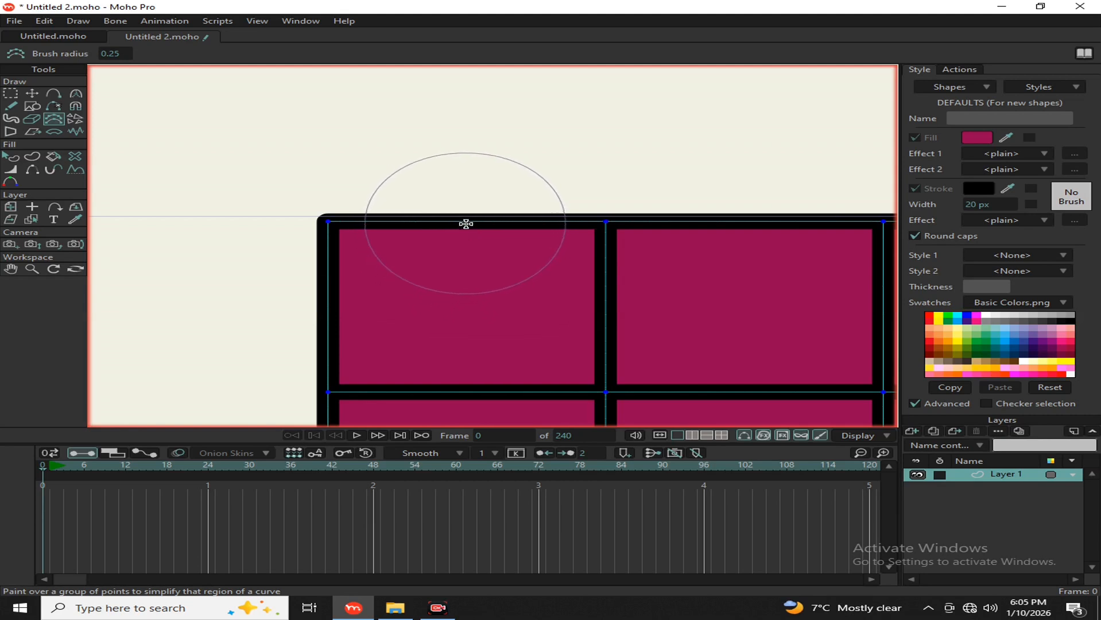
click(464, 224)
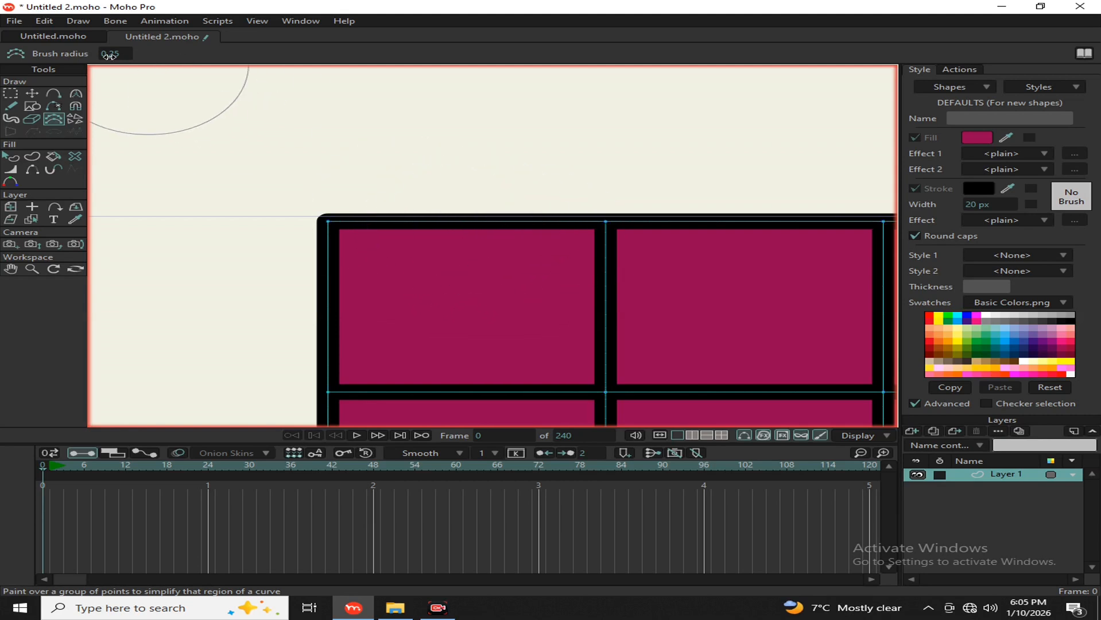
- Set the Point Reduction brush radius to 0.15 and the default stroke width to 9 px
mouse_move(116, 56)
mouse_down()
mouse_move(156, 57)
mouse_move(102, 58)
mouse_up()
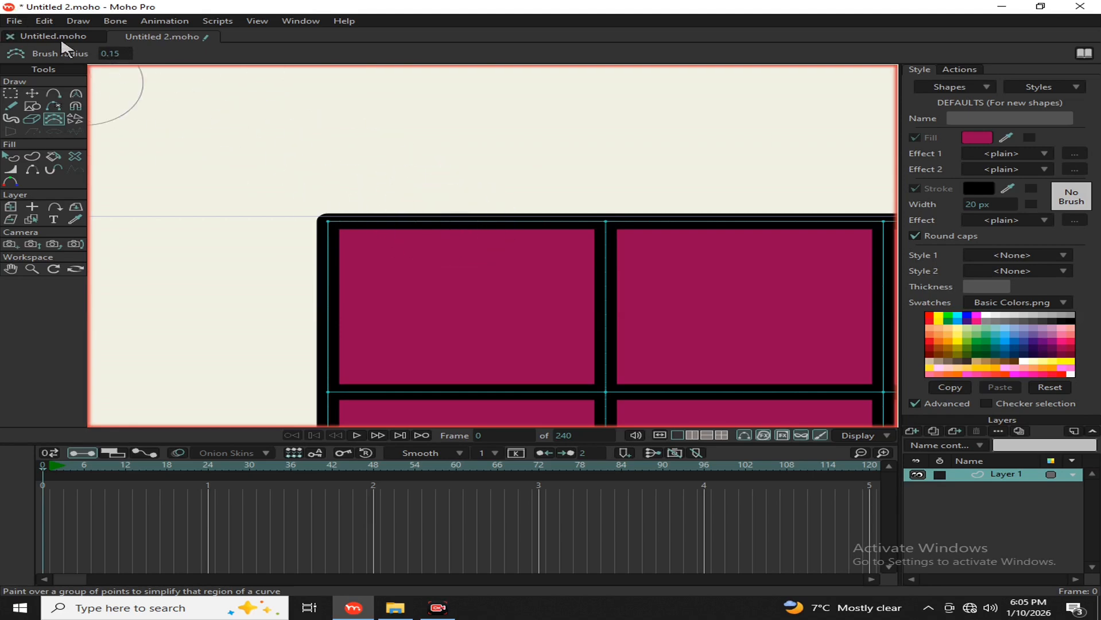
key(ctrl+z)
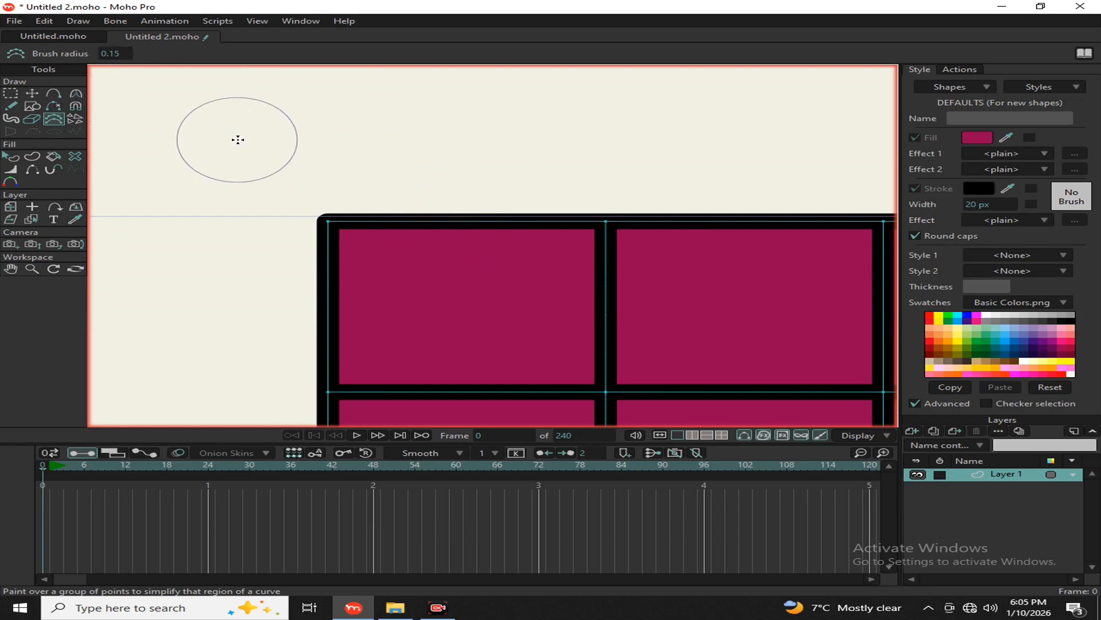
key([)
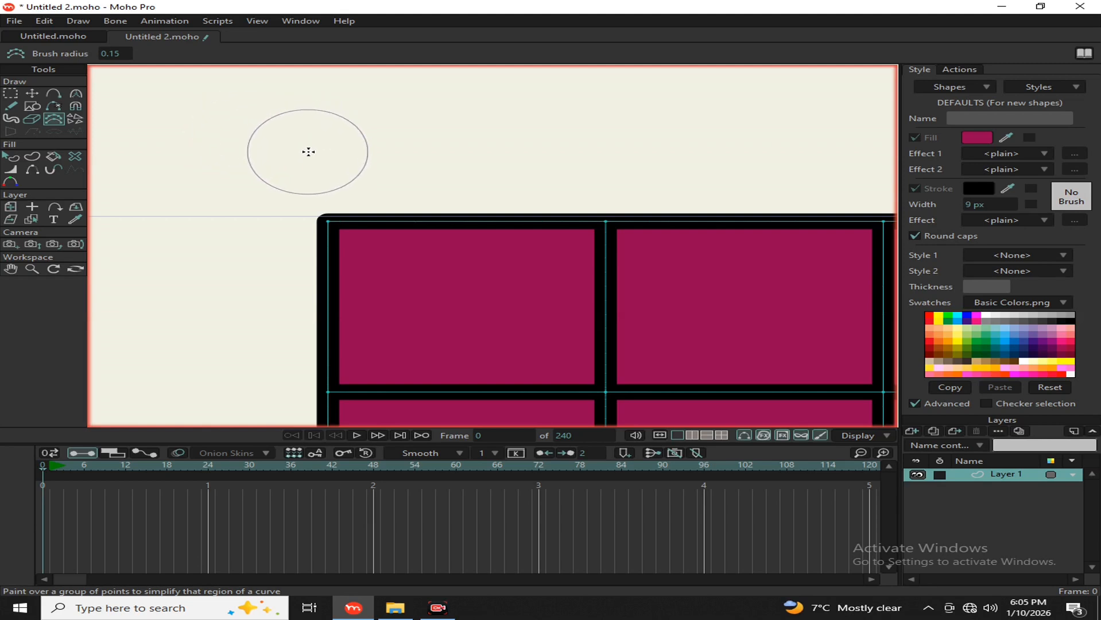
scroll(301, 150, down, 3)
scroll(138, 124, down, 2)
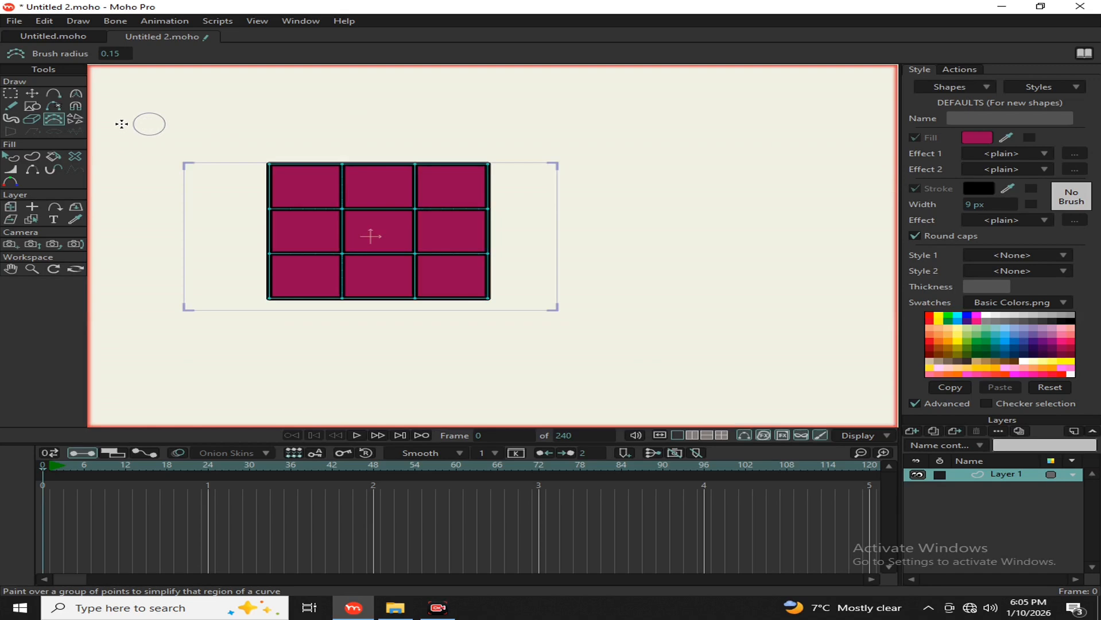
- Select all points of the grid and delete it
click(75, 119)
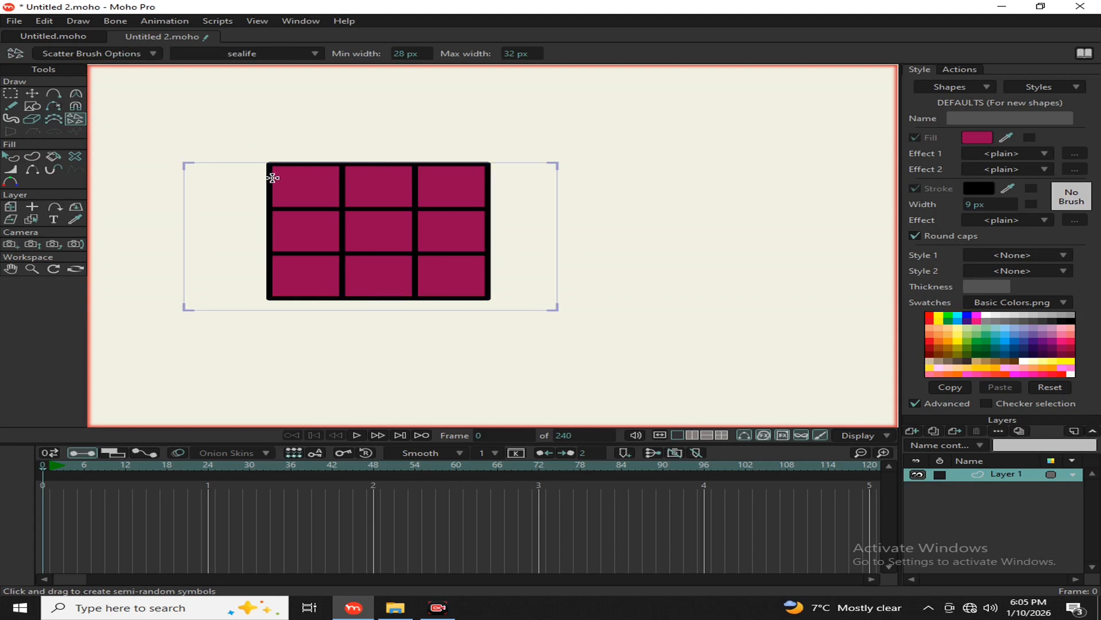
key(t)
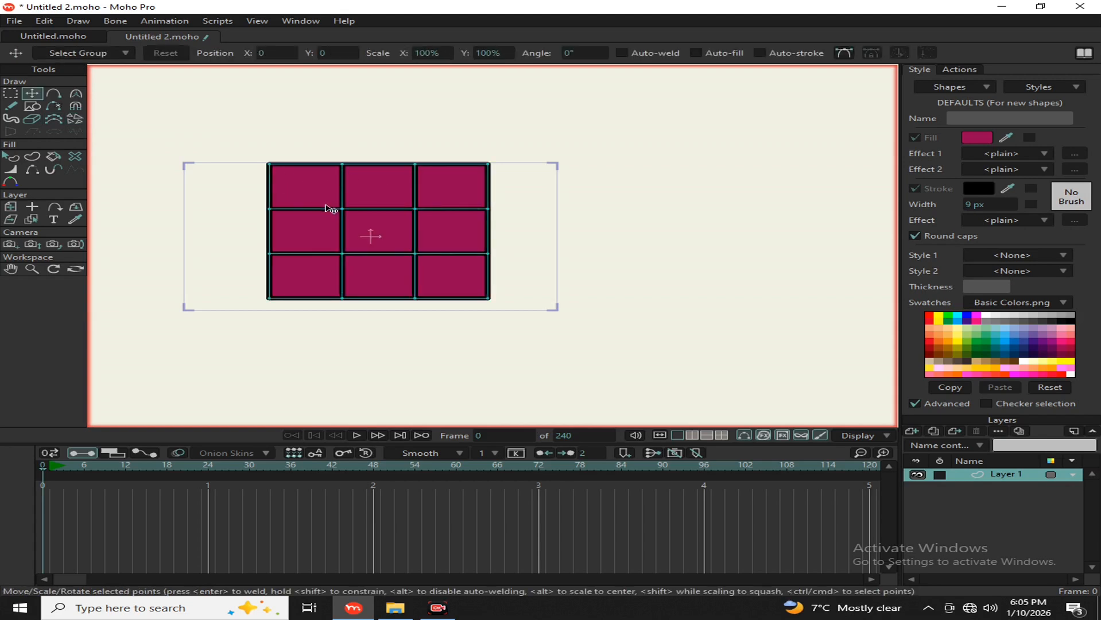
key(ctrl+a)
key(Delete)
key(r)
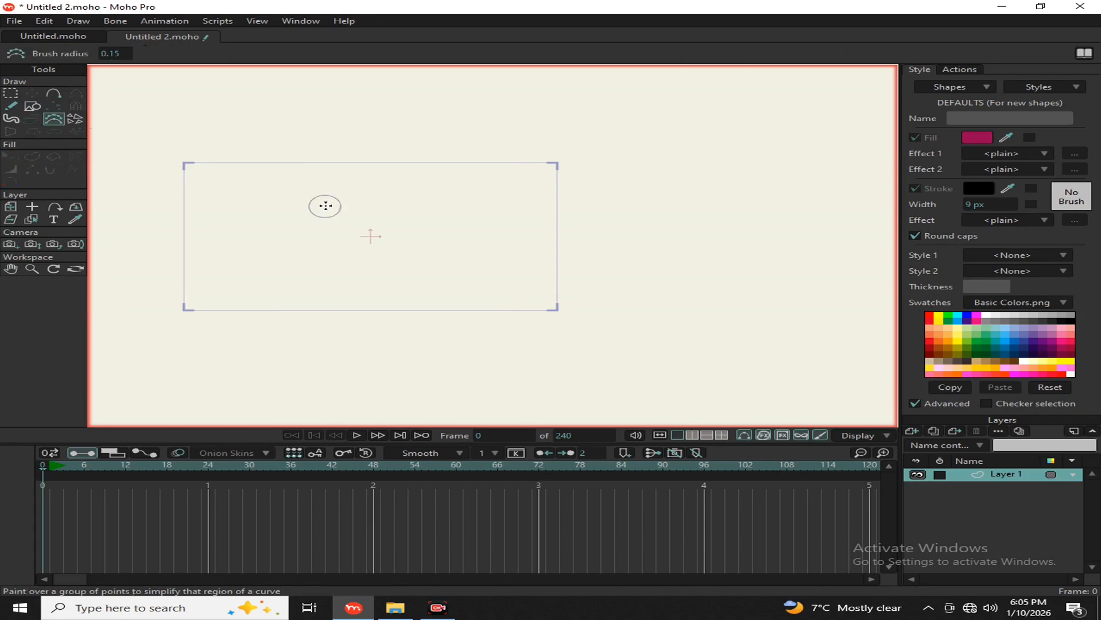
- Paint a row of sealife symbols across the upper part of the frame with the Scatter Brush
scroll(366, 232, up, 3)
click(77, 120)
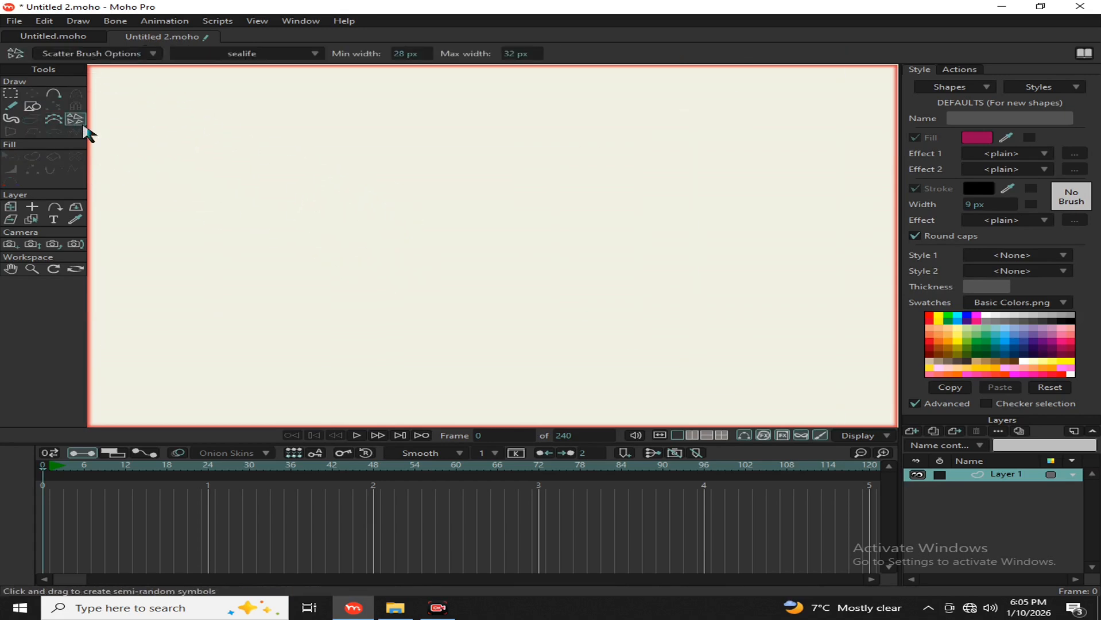
scroll(412, 201, down, 5)
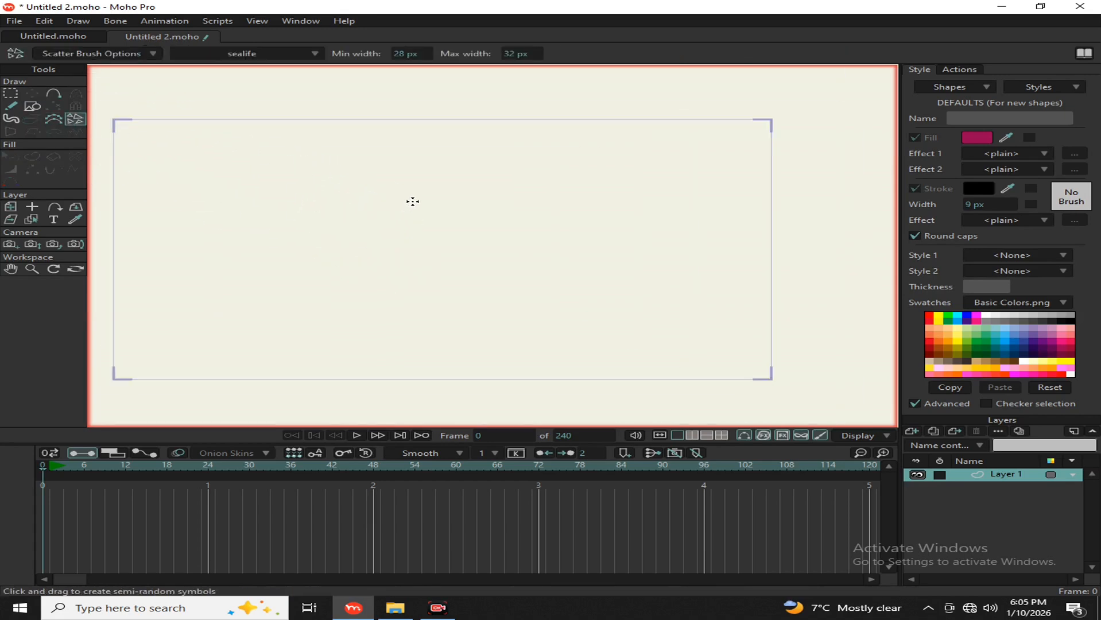
scroll(332, 139, up, 2)
mouse_move(123, 140)
mouse_down()
mouse_move(666, 141)
mouse_move(682, 165)
mouse_up()
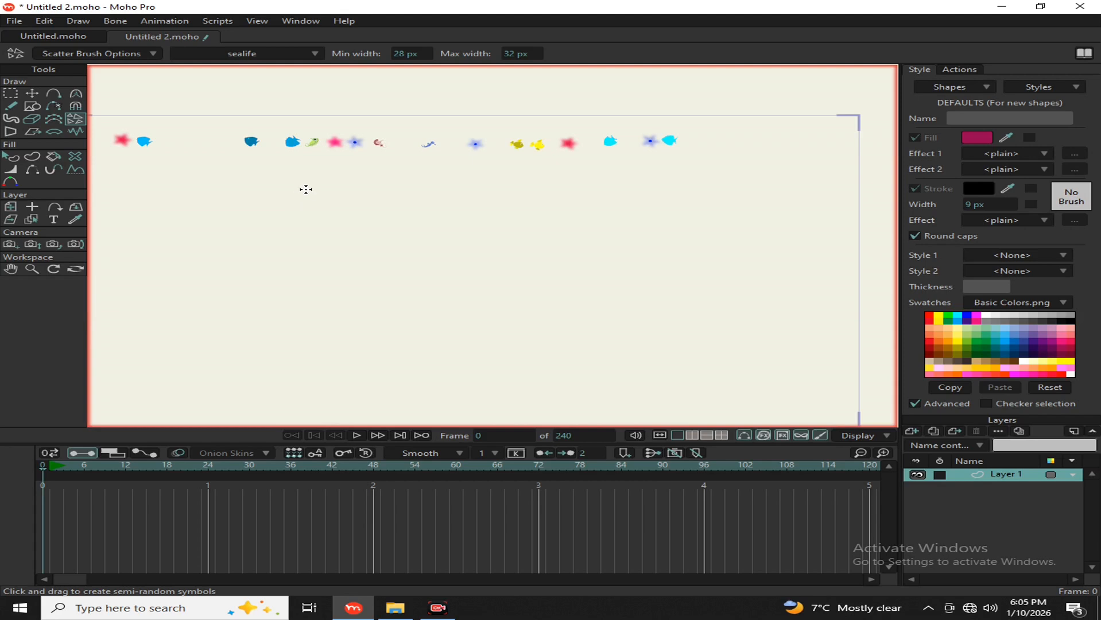
- Switch the Scatter Brush to Bubbles and paint a row of them below the sealife symbols
click(314, 54)
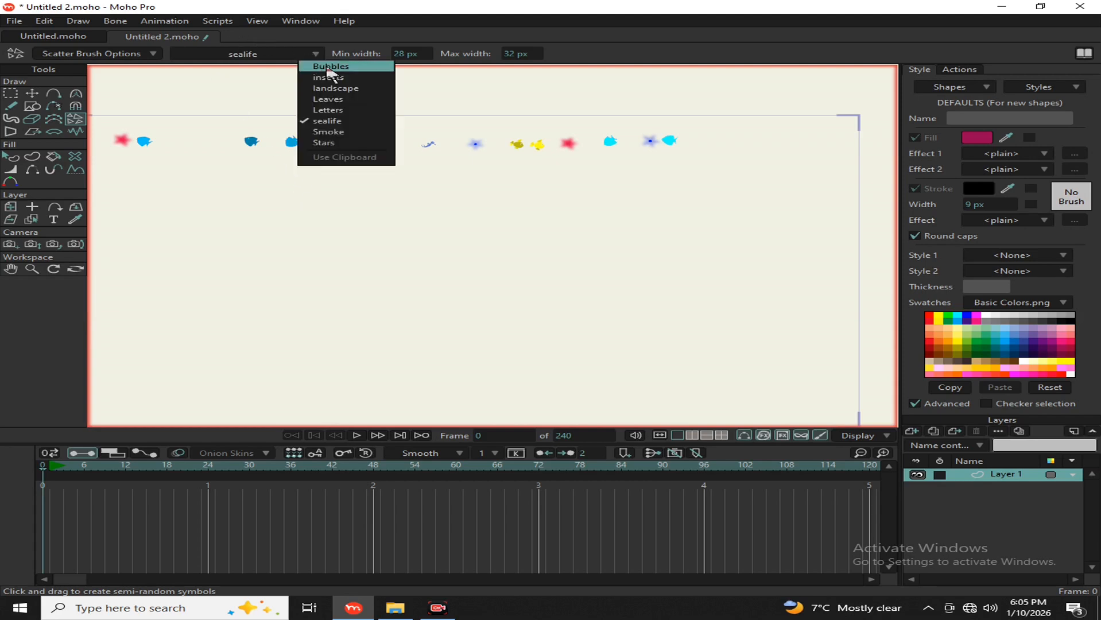
click(331, 66)
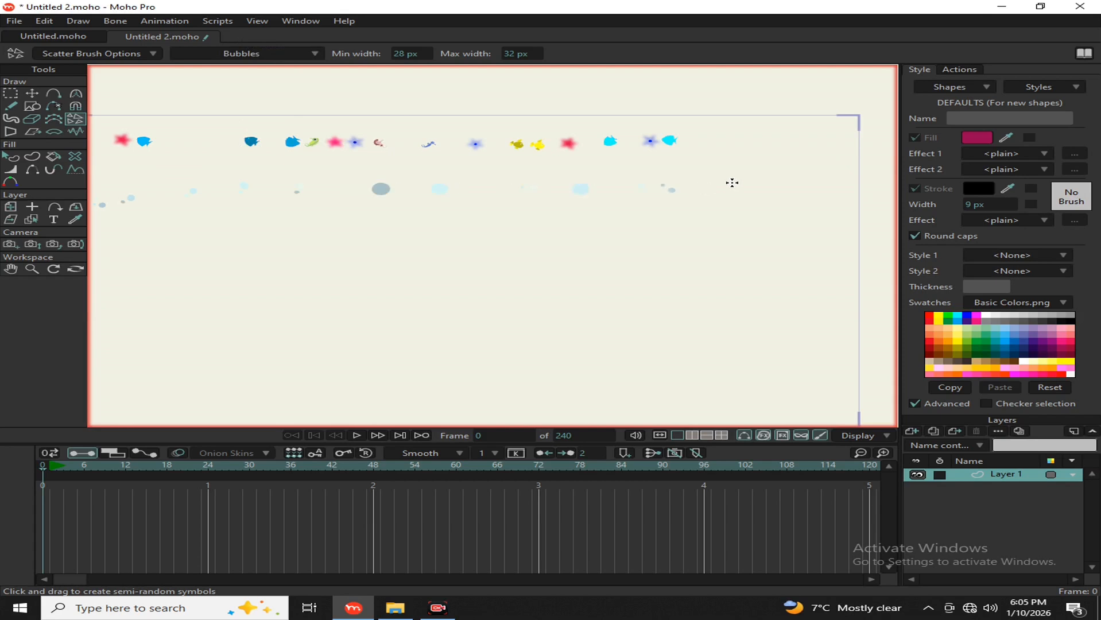
drag(731, 183, 733, 183)
scroll(396, 226, down, 3)
scroll(395, 203, up, 7)
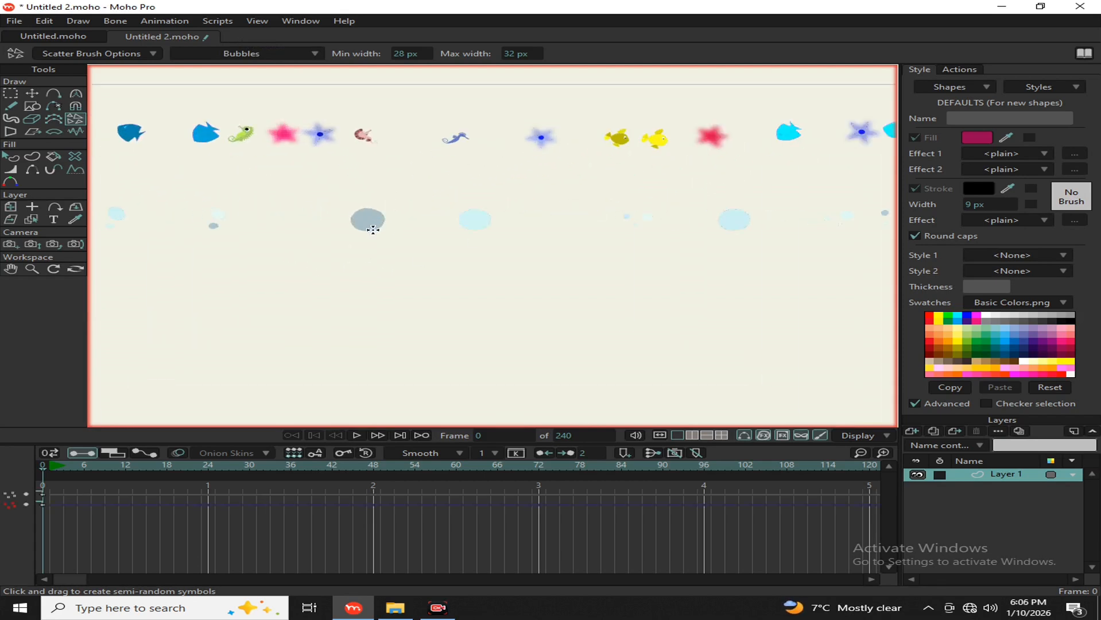
- Set the Scatter Brush minimum width to 35 px and the maximum width to 34 px
scroll(373, 230, up, 4)
scroll(384, 68, down, 1)
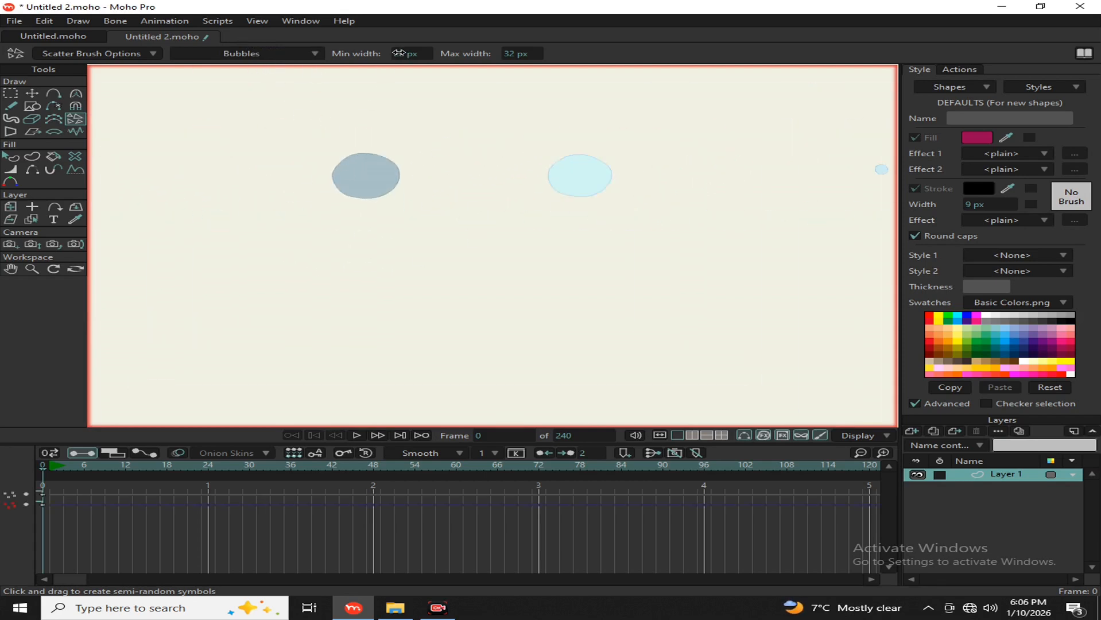
scroll(420, 159, down, 3)
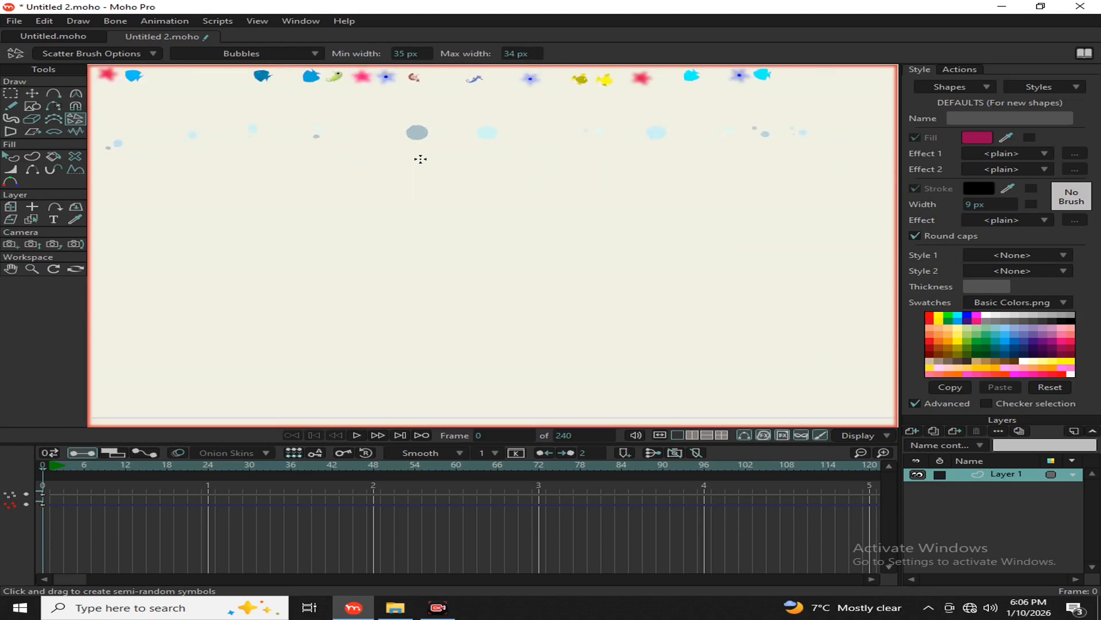
- Switch the Scatter Brush to insects and paint two strokes of them below the bubbles
click(314, 54)
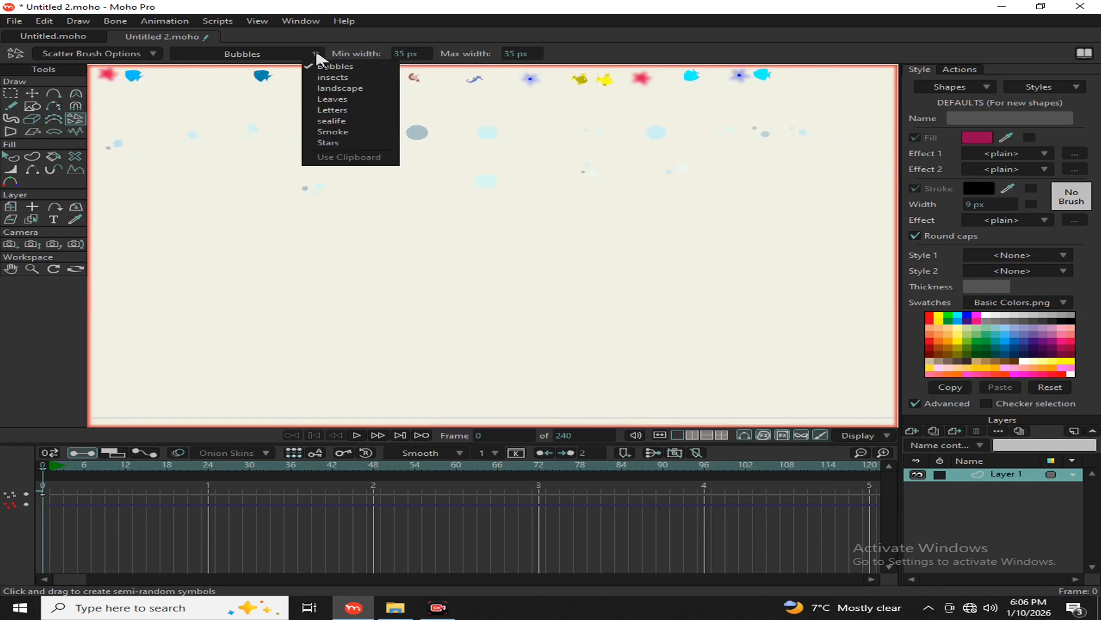
click(339, 79)
drag(182, 184, 660, 177)
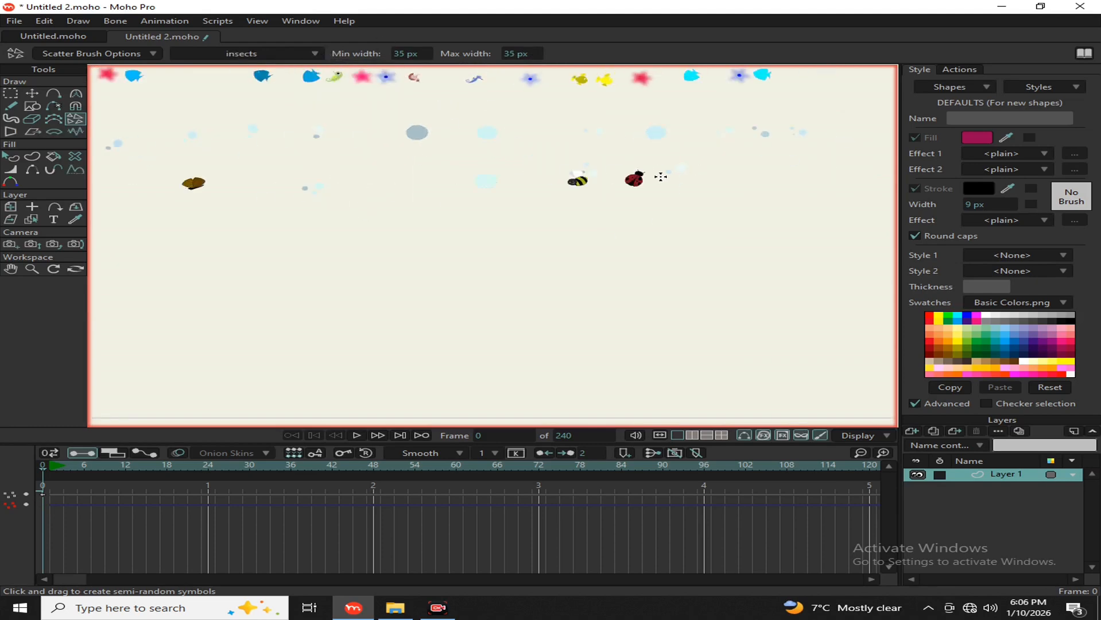
drag(275, 282, 749, 250)
- Switch the Scatter Brush to landscape and paint mushrooms, grass and rocks below the insects
click(316, 54)
click(339, 90)
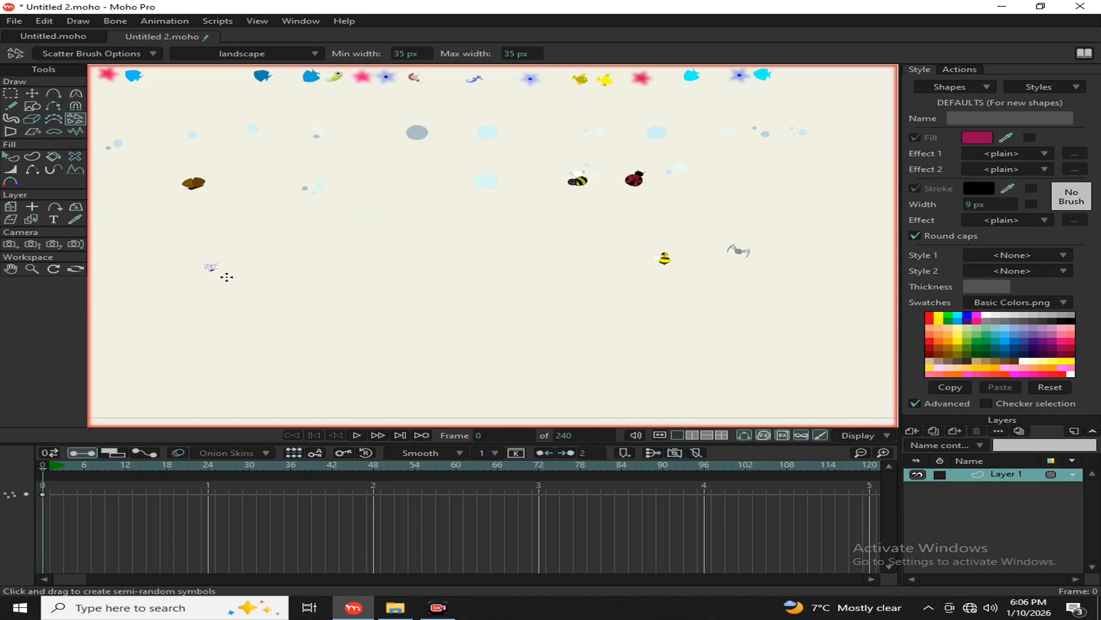
drag(391, 303, 723, 298)
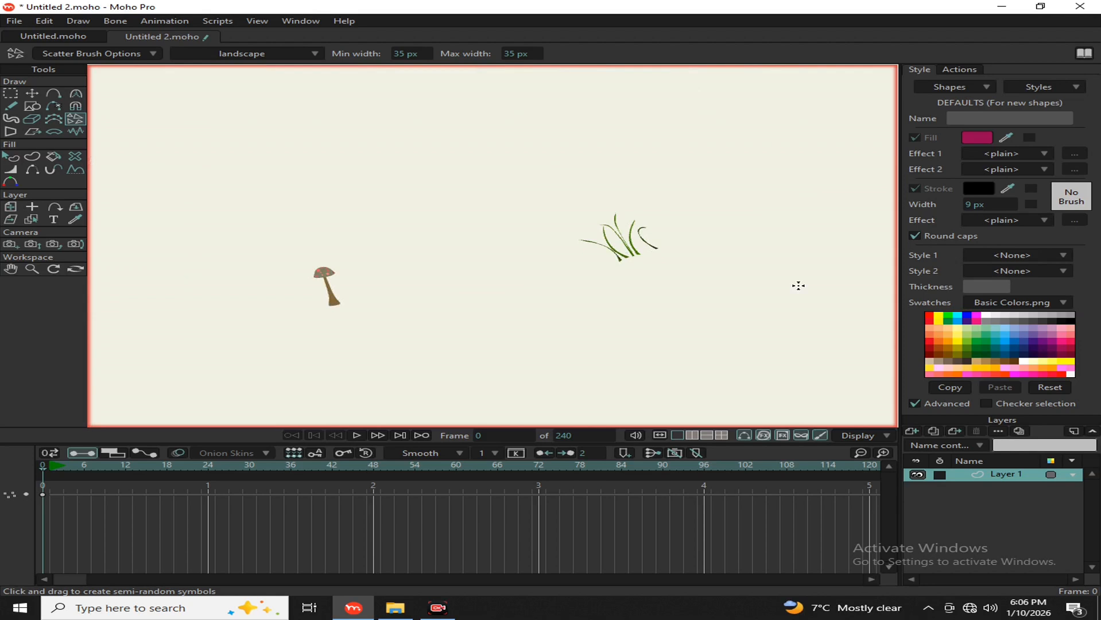
drag(798, 286, 695, 298)
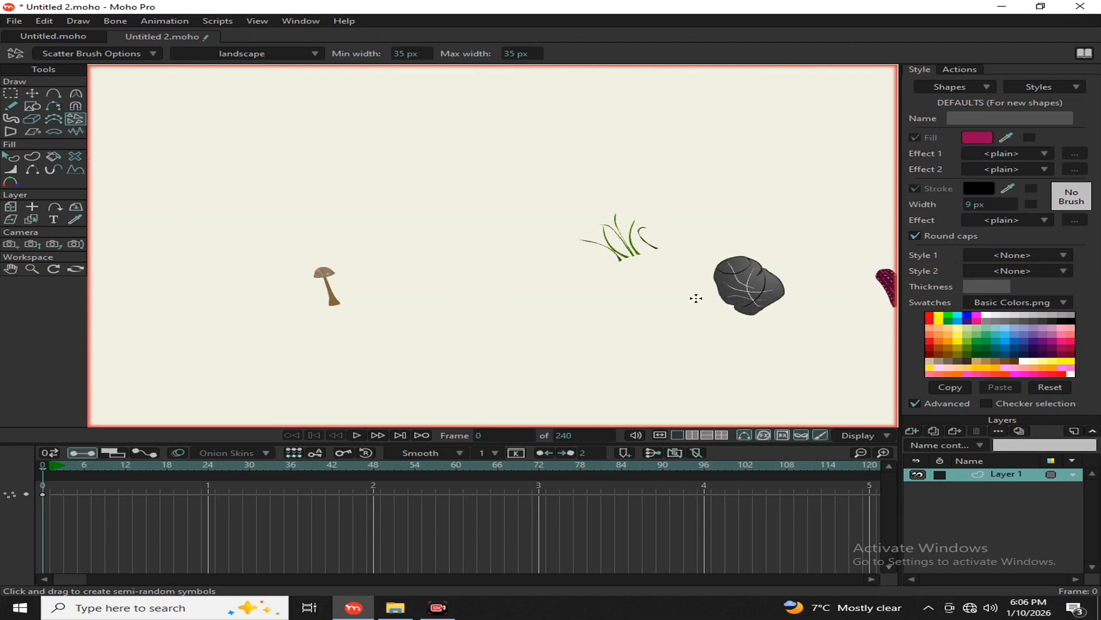
click(769, 196)
- Switch the Scatter Brush to Leaves and place leaves on both sides of the frame above the landscape symbols
click(315, 53)
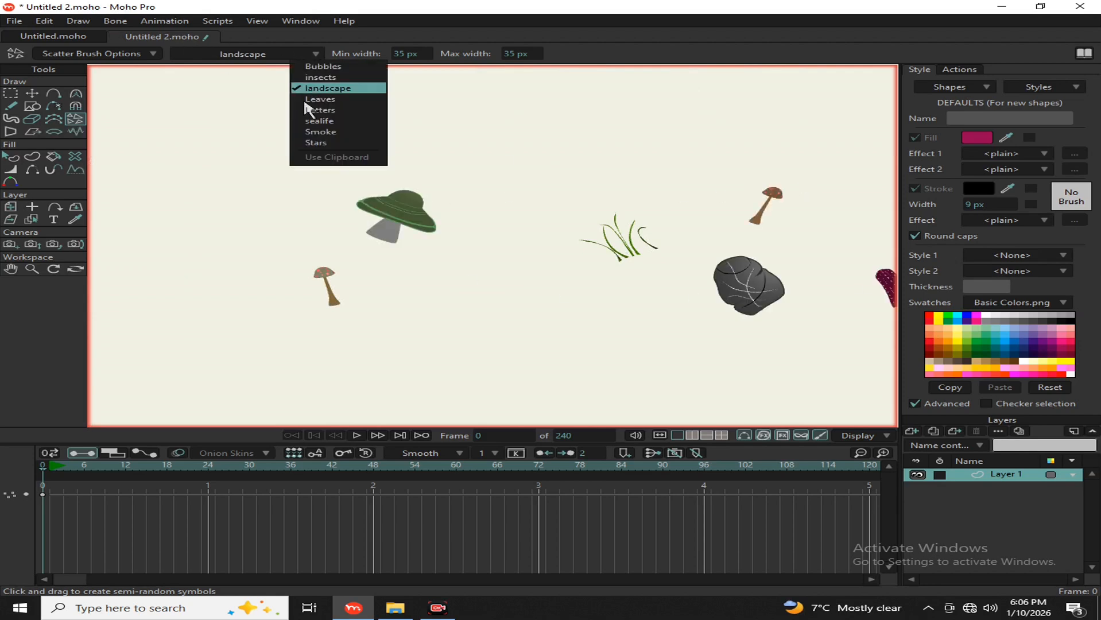
click(321, 100)
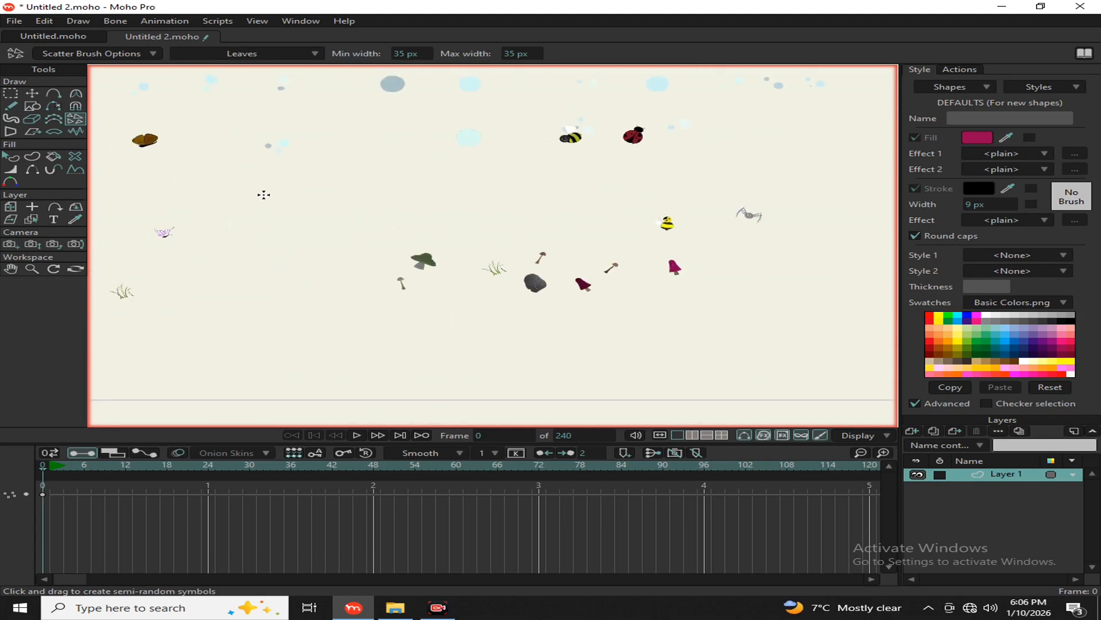
click(263, 193)
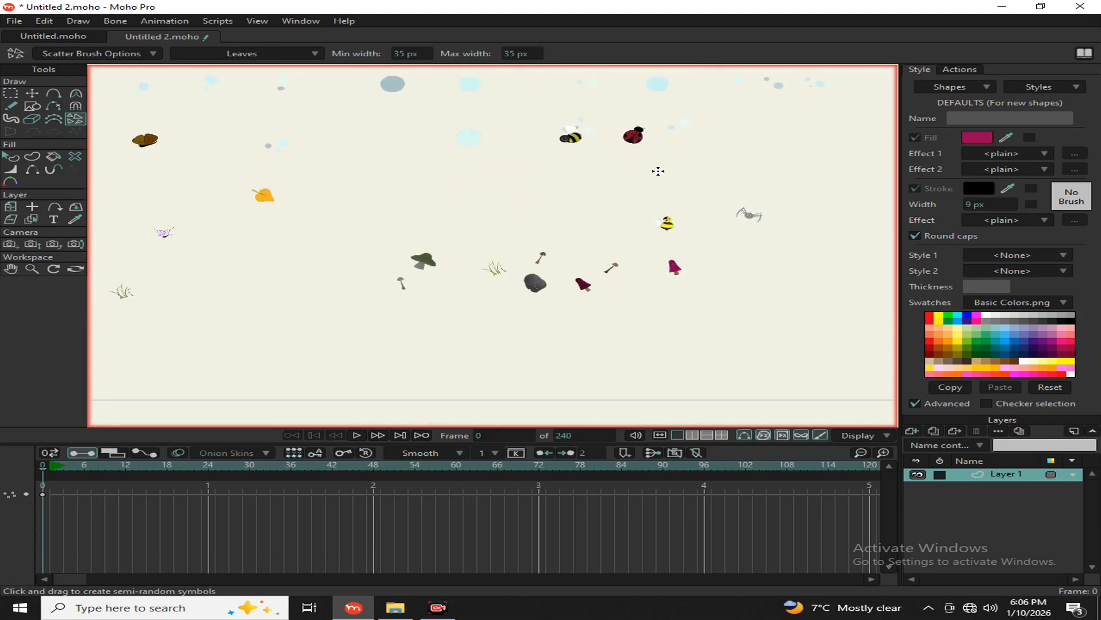
click(657, 170)
- Switch the Scatter Brush to Letters and place one letter near each group of leaves
click(306, 57)
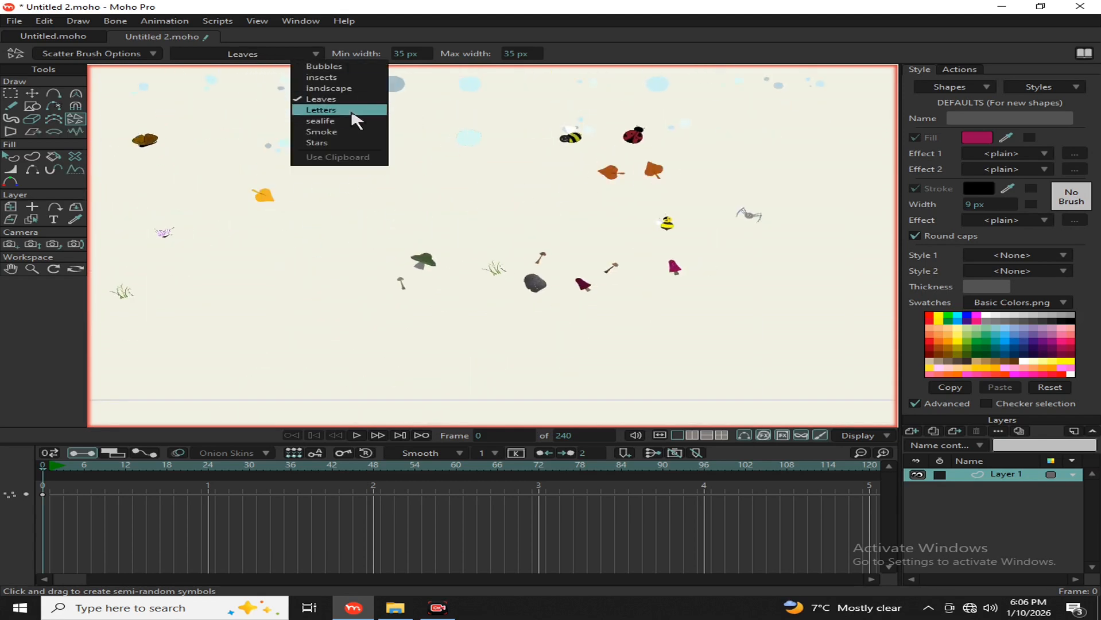
click(354, 117)
click(304, 214)
click(654, 196)
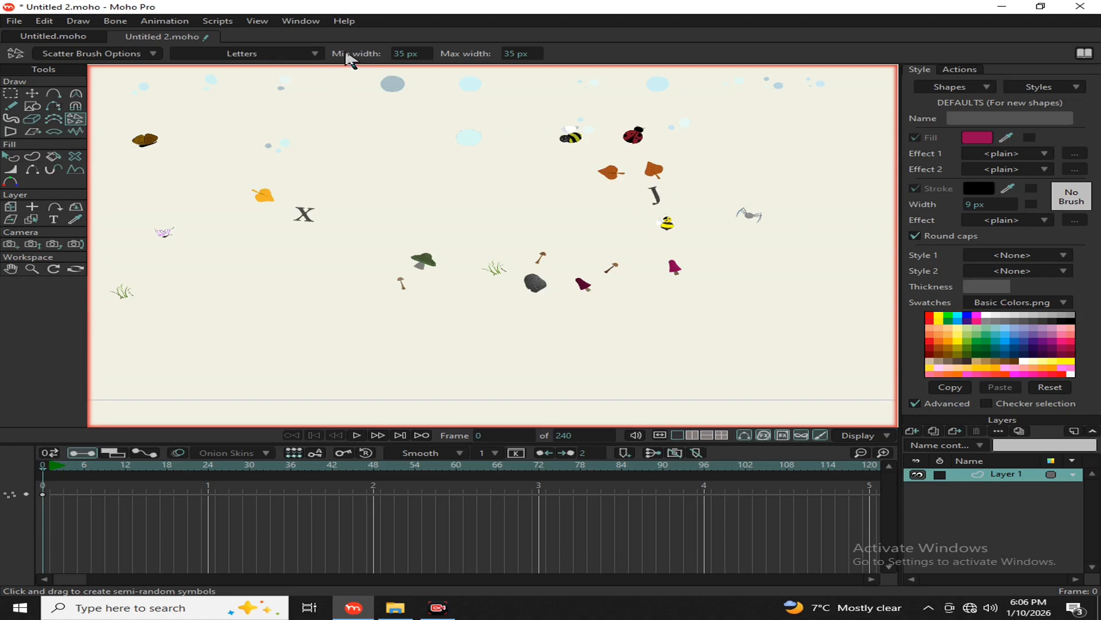
- Switch the Scatter Brush to sealife and place four symbols among the leaves, letters and insects
click(313, 57)
click(328, 119)
click(343, 205)
click(707, 196)
click(260, 149)
click(572, 150)
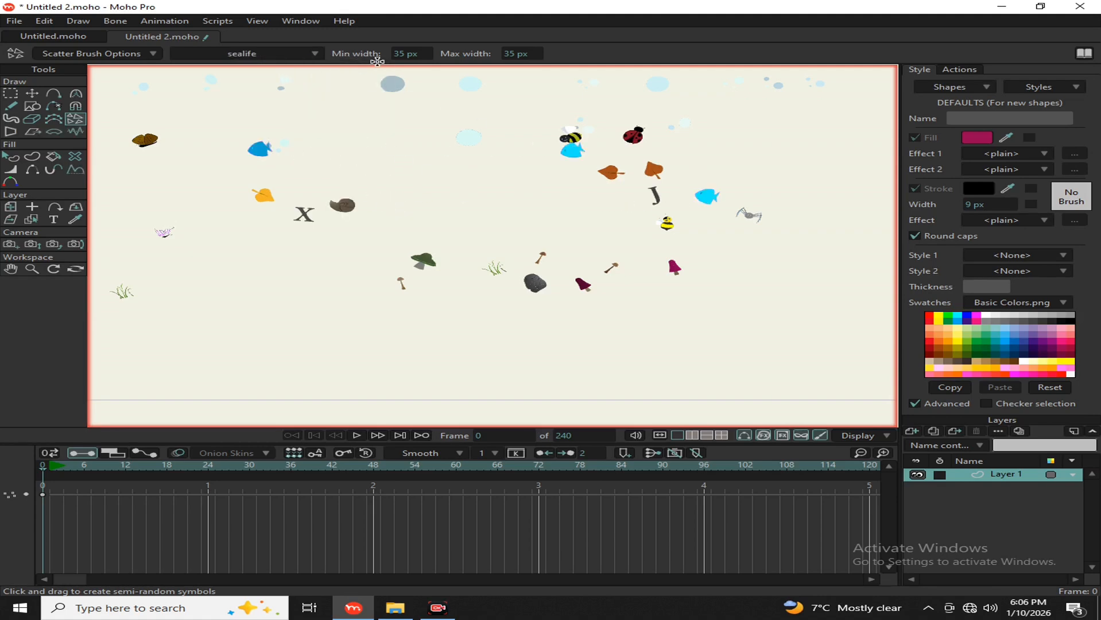
- Switch the Scatter Brush to Smoke and place five puffs across the middle of the frame
click(315, 55)
click(334, 133)
click(324, 149)
click(647, 221)
click(598, 219)
click(449, 173)
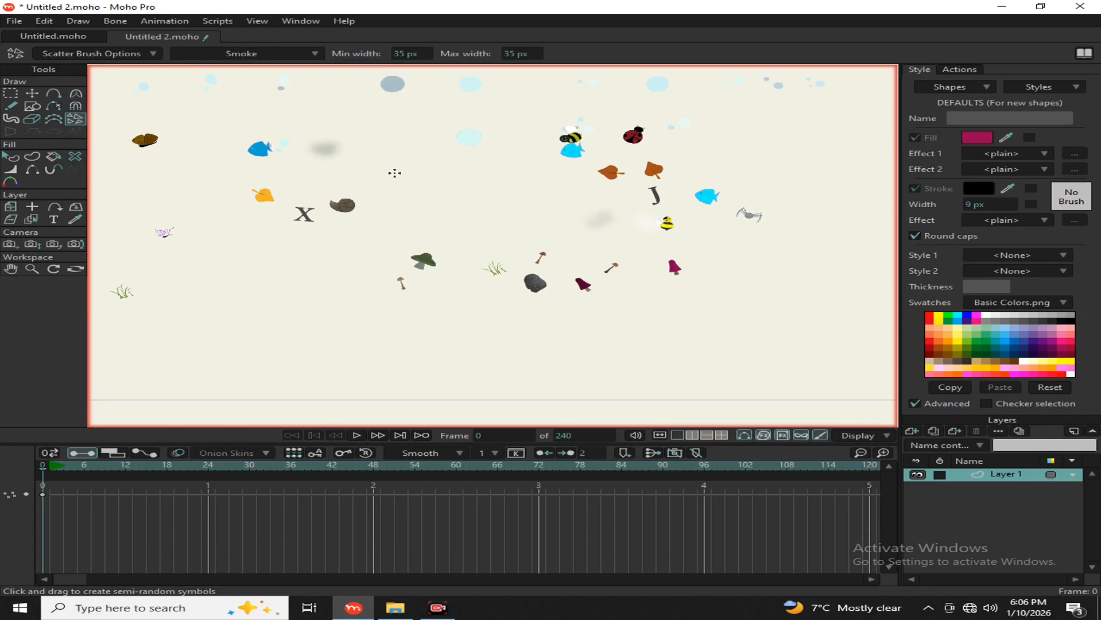
click(386, 173)
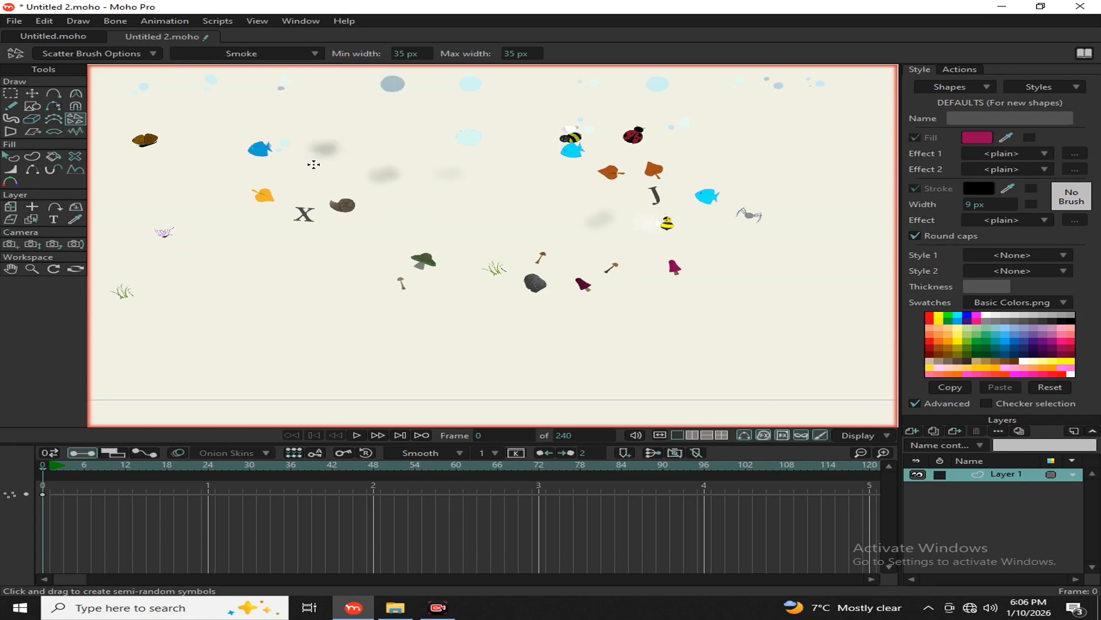
- Render the current frame, examine the smoke puffs up close, and close the render window
key(ctrl+r)
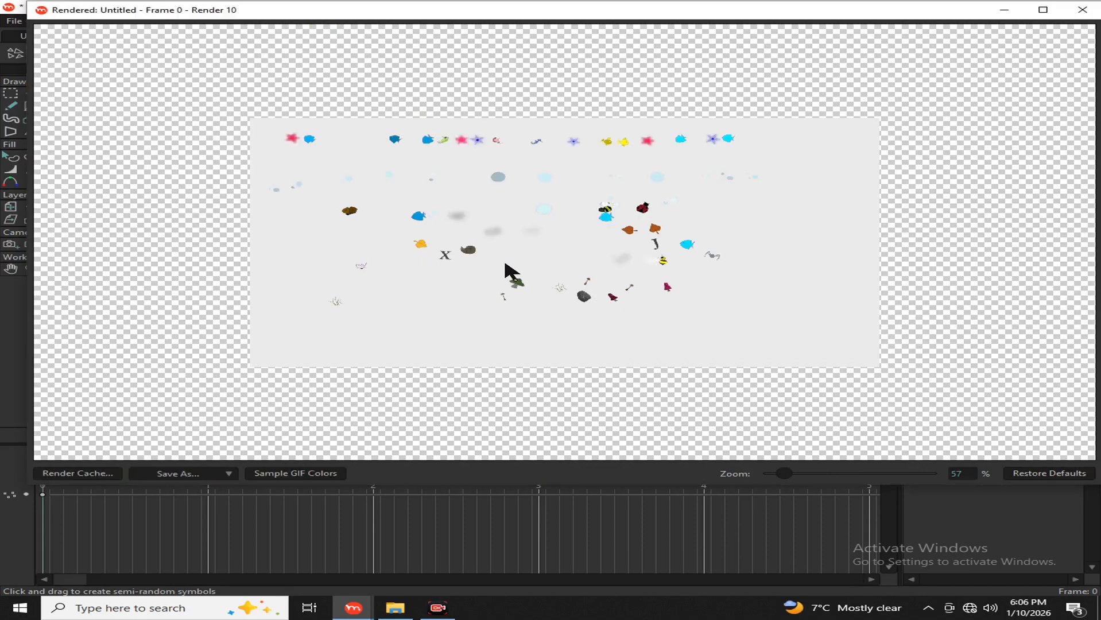
scroll(442, 222, up, 5)
scroll(298, 194, up, 3)
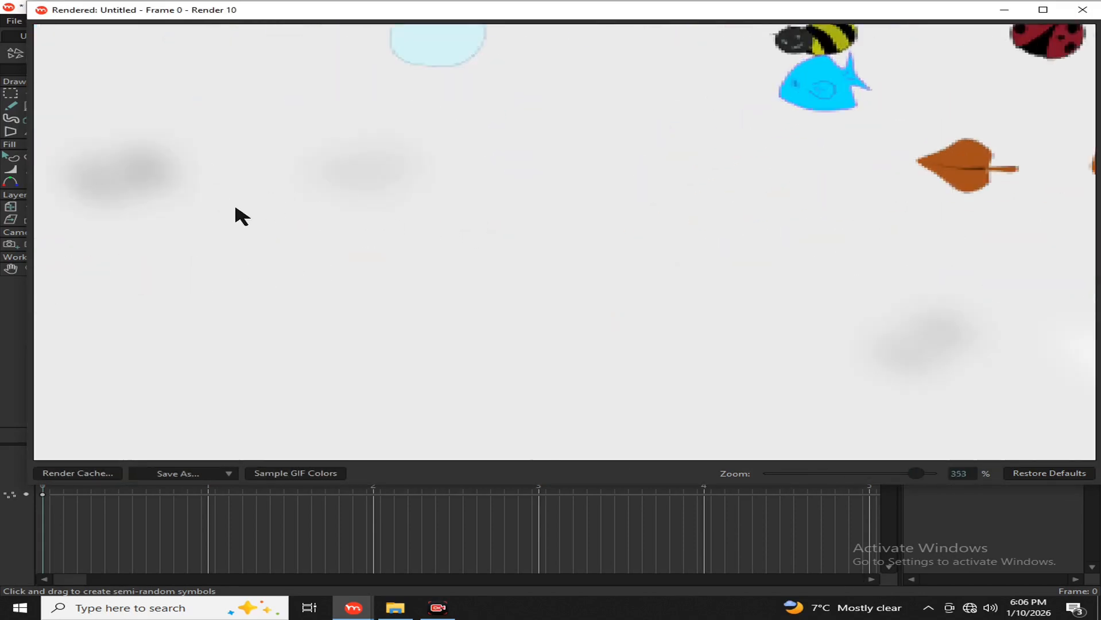
click(1081, 10)
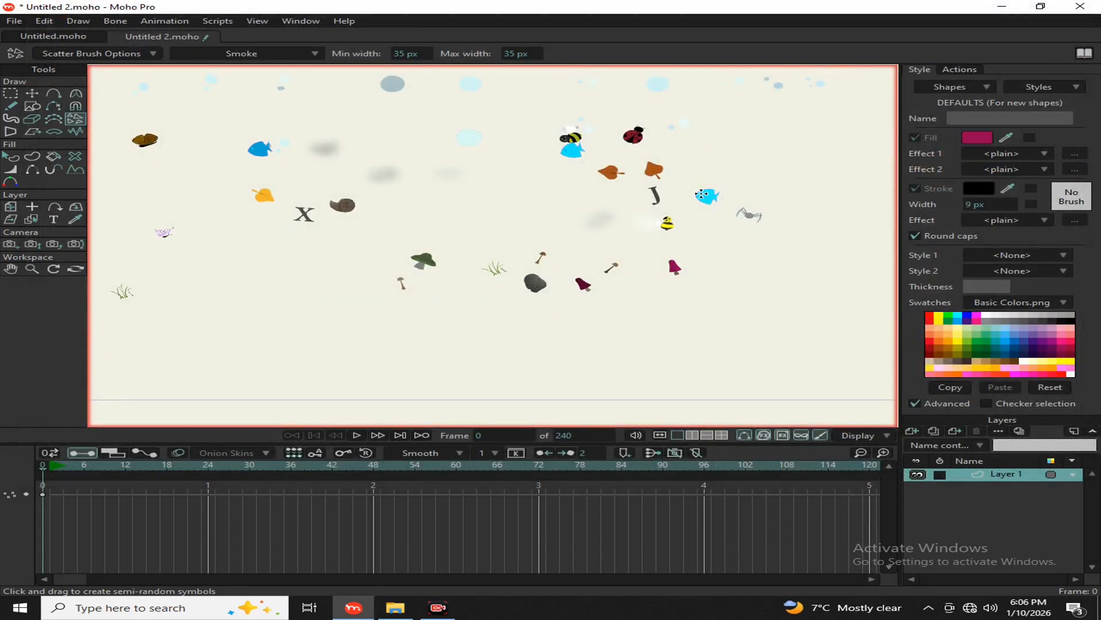
- Switch the Scatter Brush to Stars and paint several strokes of them along the lower part of the frame
scroll(598, 196, down, 5)
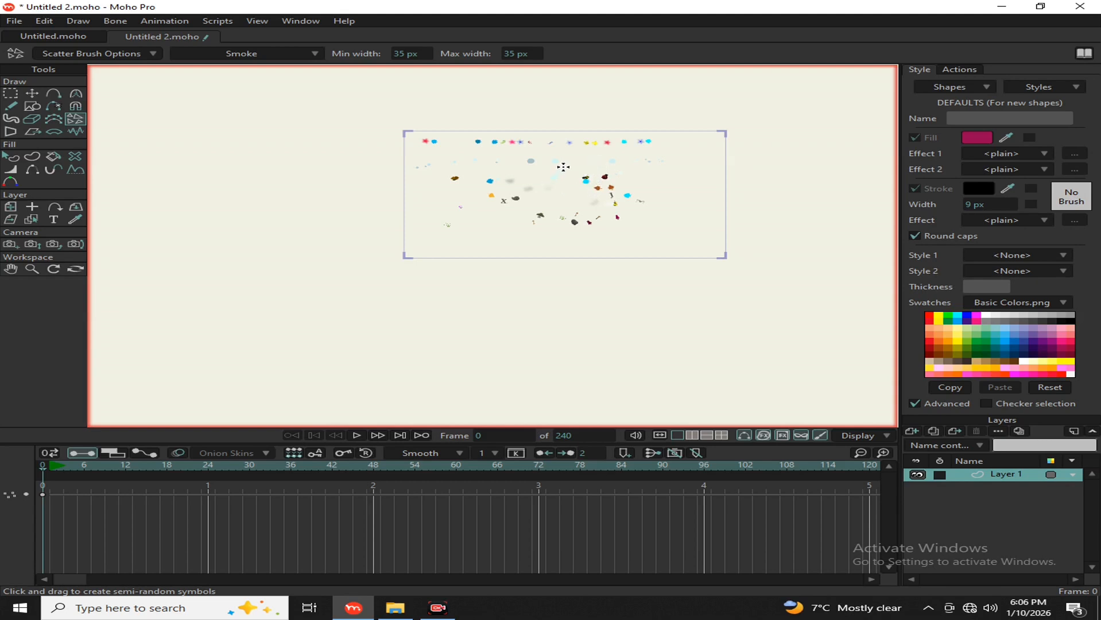
scroll(568, 166, up, 5)
click(307, 53)
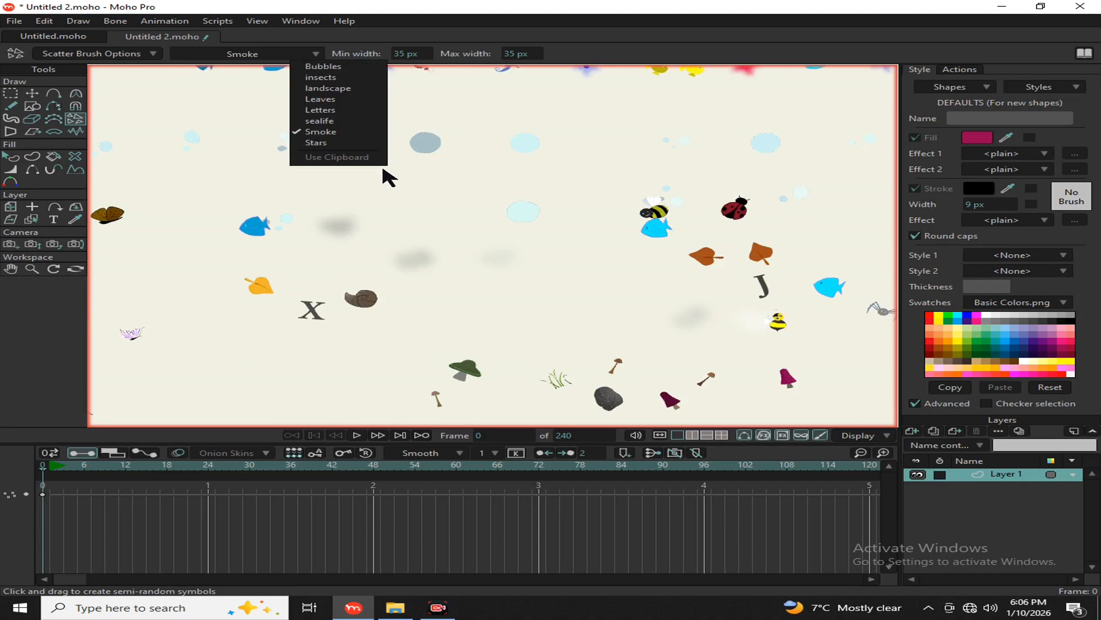
click(346, 143)
scroll(346, 92, down, 5)
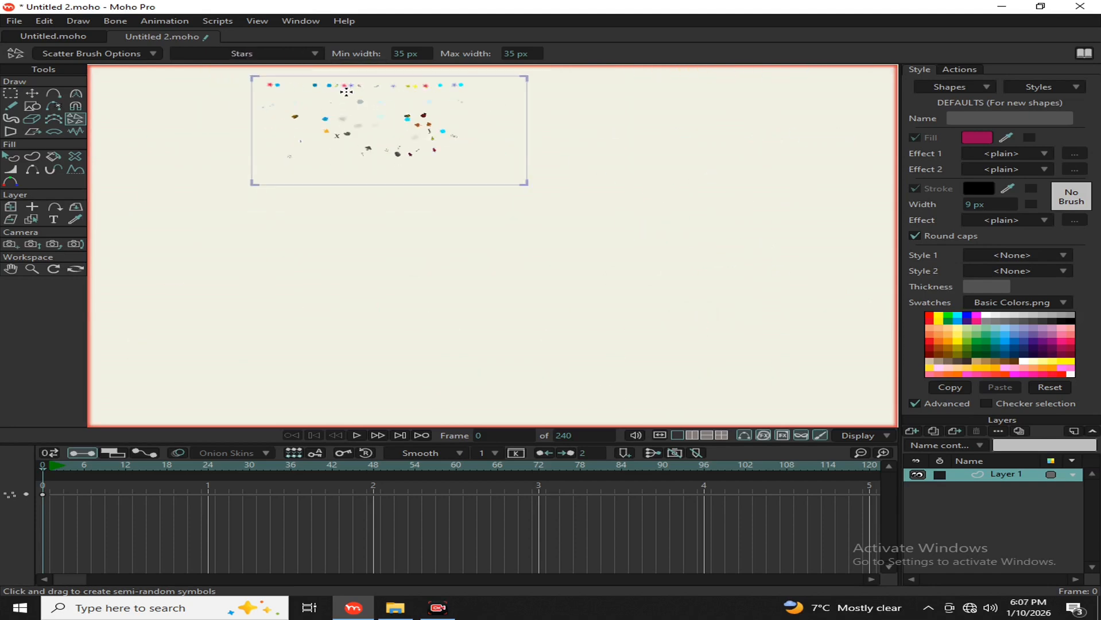
scroll(346, 92, up, 5)
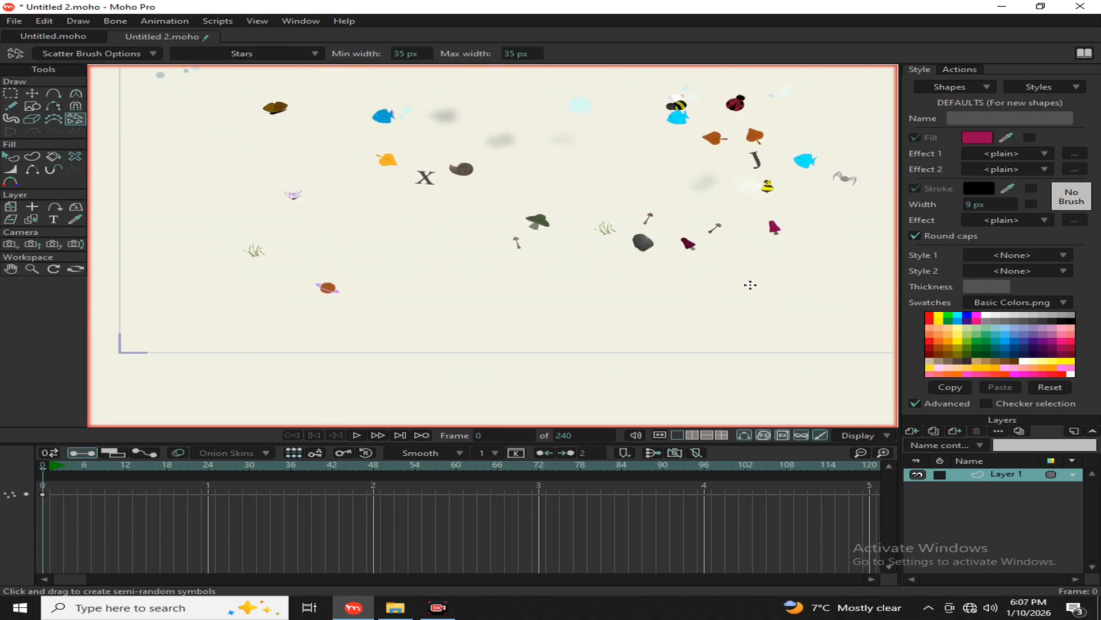
drag(750, 284, 681, 283)
mouse_move(477, 293)
mouse_down()
mouse_move(398, 251)
mouse_move(288, 257)
mouse_move(228, 295)
mouse_move(200, 275)
mouse_up()
mouse_move(500, 303)
mouse_down()
mouse_move(614, 275)
mouse_move(373, 239)
mouse_up()
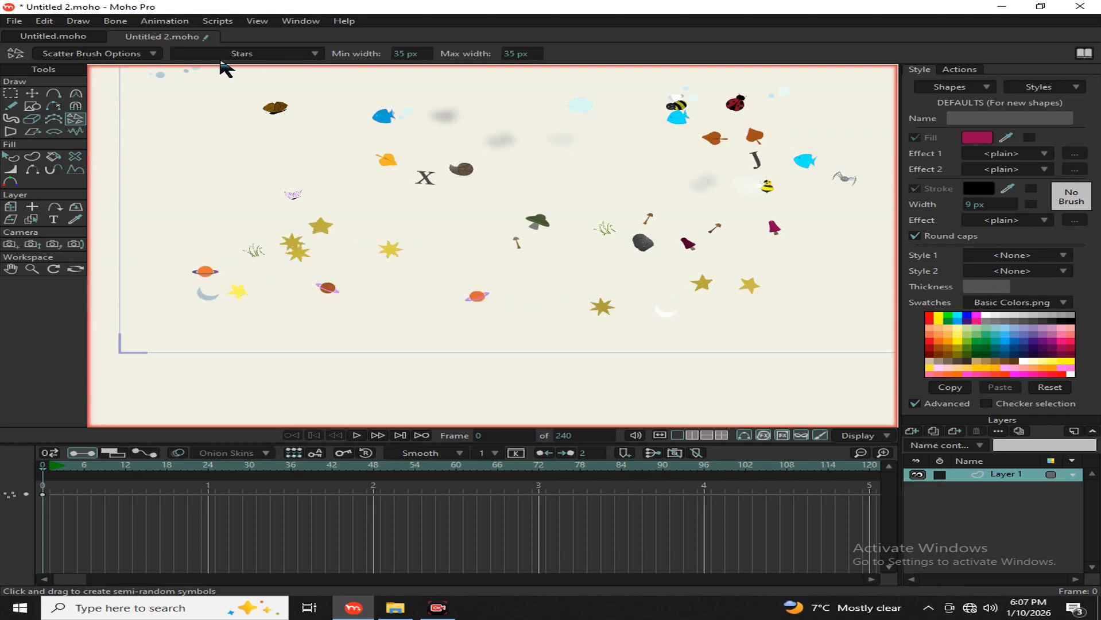
- Set the Scatter Brush angle jitter to 125 and paint a diagonal stroke of Stars below the frame
click(154, 55)
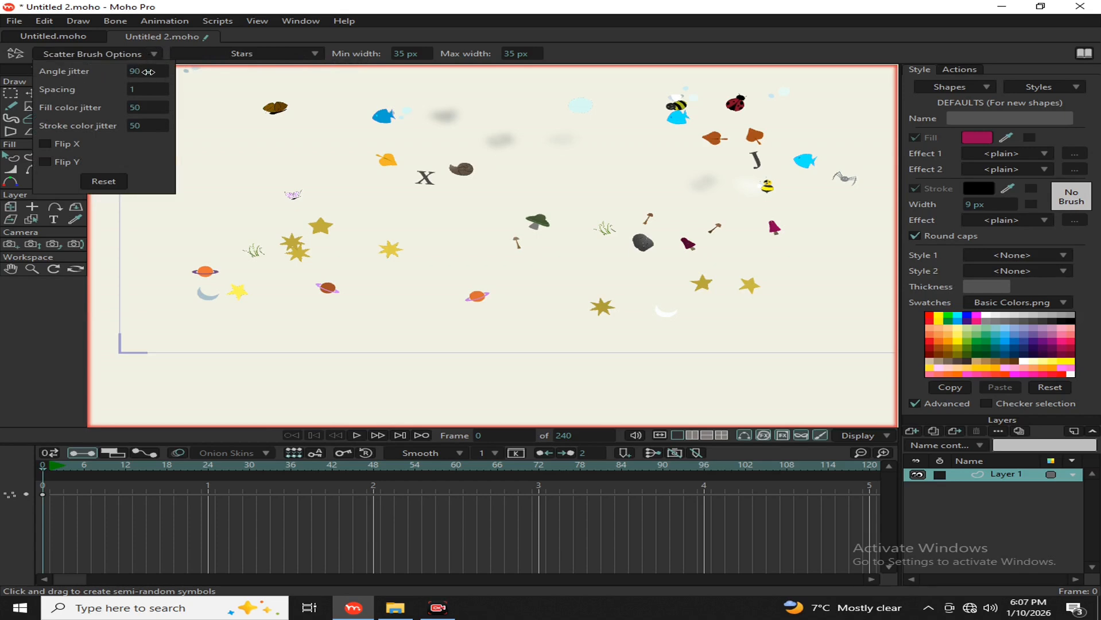
scroll(212, 89, down, 8)
scroll(367, 133, up, 8)
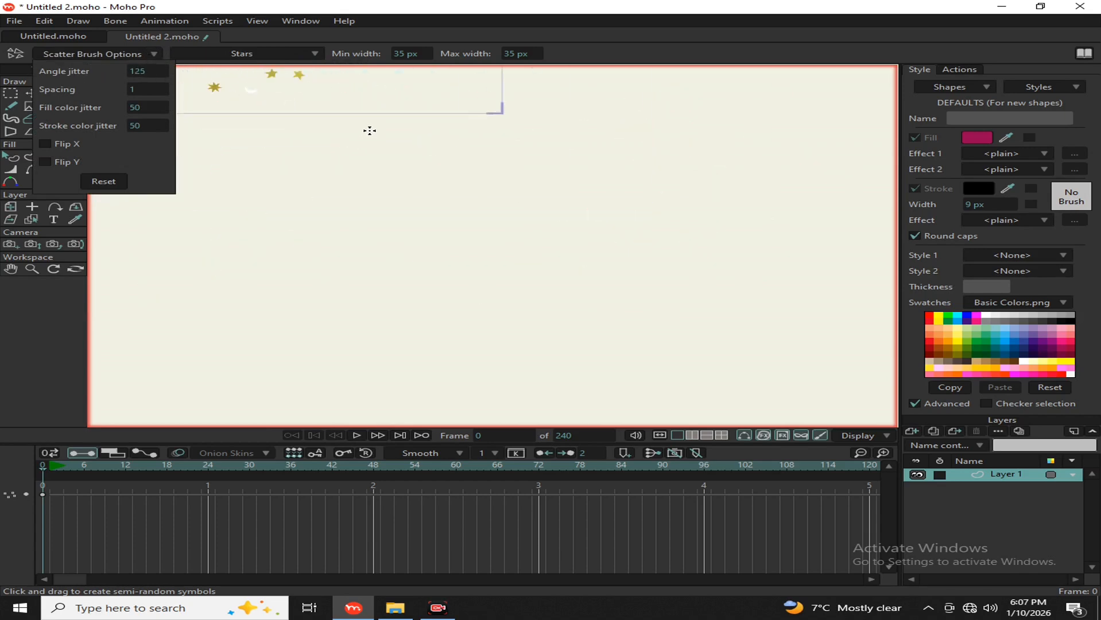
drag(286, 125, 430, 283)
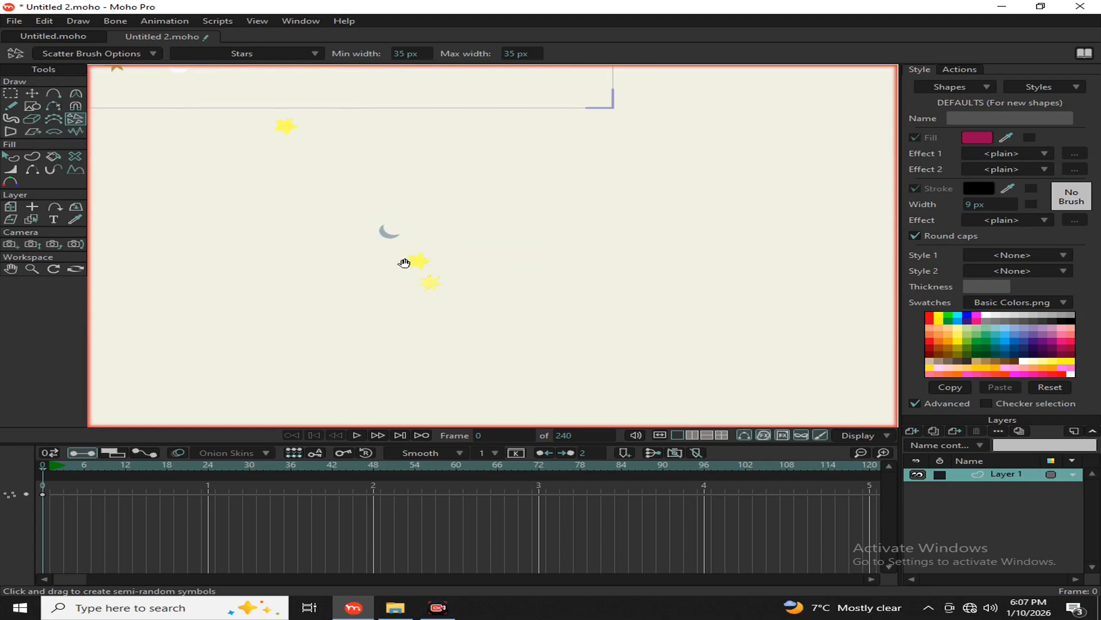
key(space)
key(space)
drag(380, 131, 491, 279)
drag(207, 475, 14, 475)
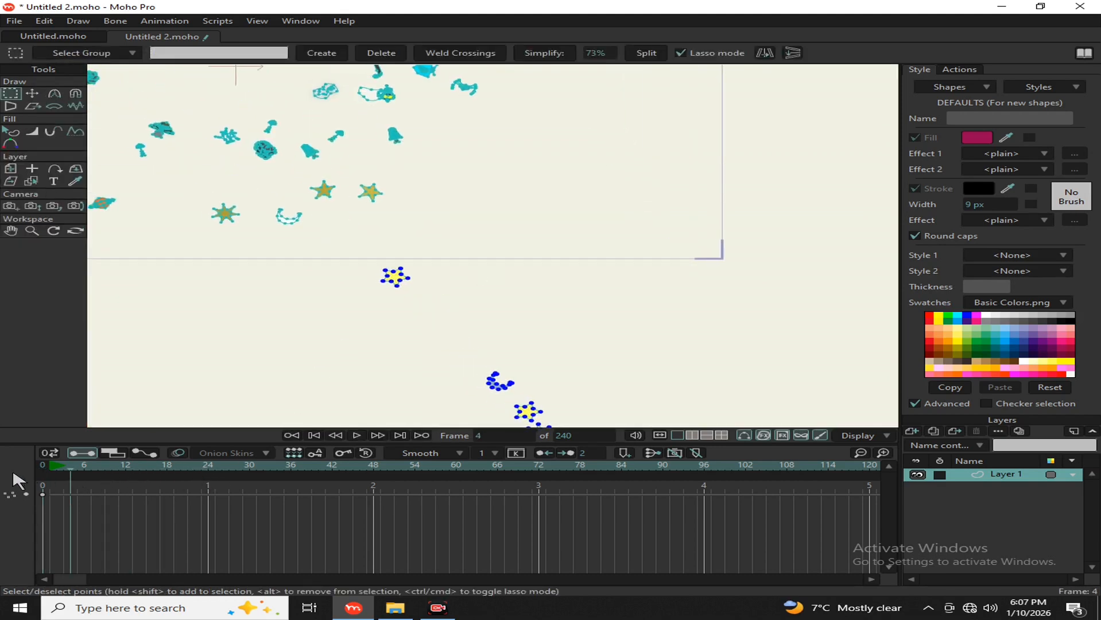
mouse_move(433, 214)
mouse_down()
mouse_move(687, 243)
mouse_move(605, 240)
mouse_up()
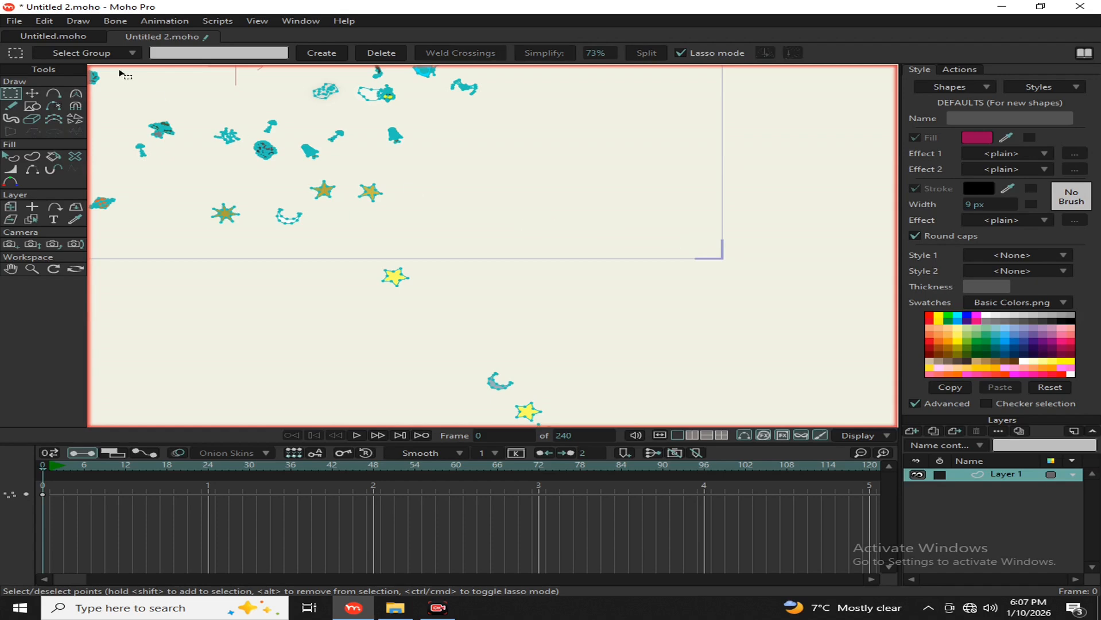
- Paint more Stars symbols with the Scatter Brush inside the frame's lower-right corner and inspect their rotation
click(75, 119)
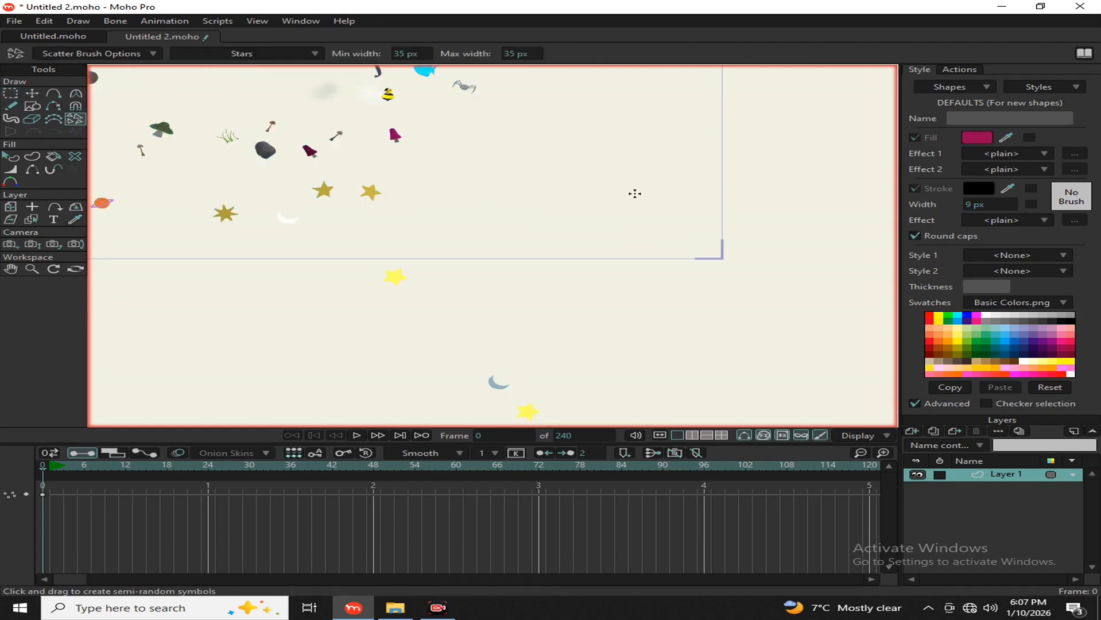
drag(634, 194, 737, 161)
mouse_move(625, 150)
mouse_down()
mouse_move(551, 237)
mouse_move(373, 233)
mouse_up()
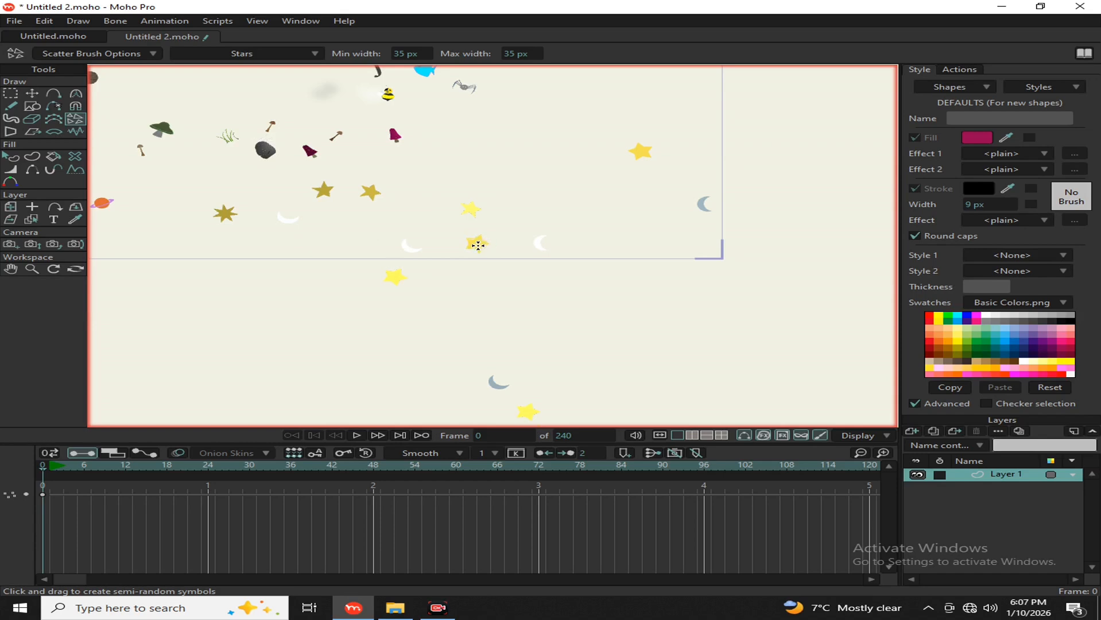
scroll(490, 239, up, 2)
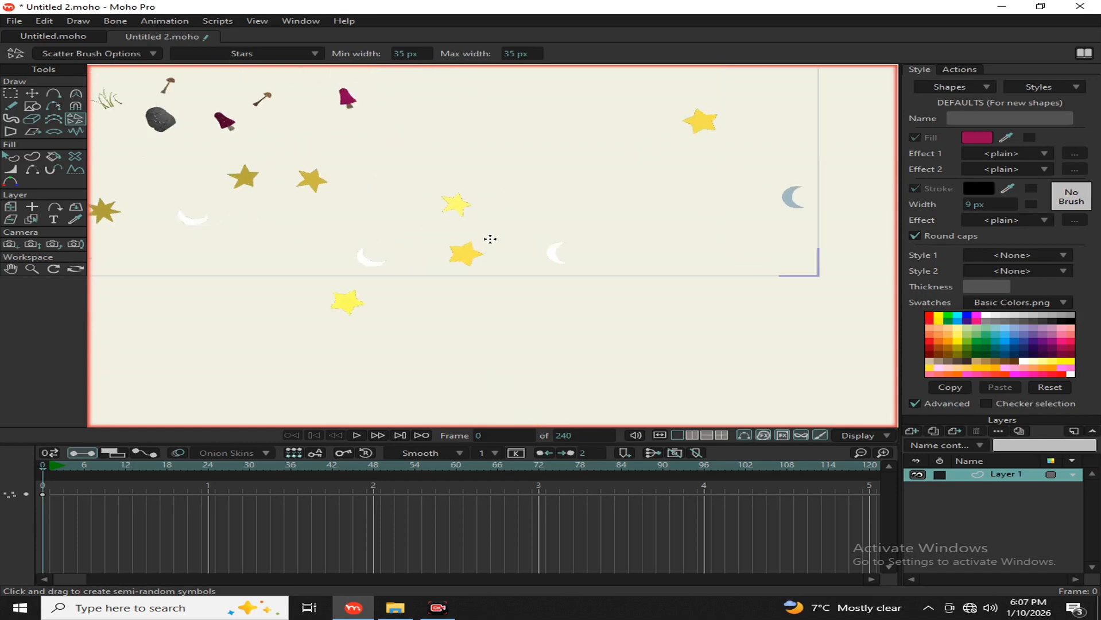
scroll(439, 251, down, 4)
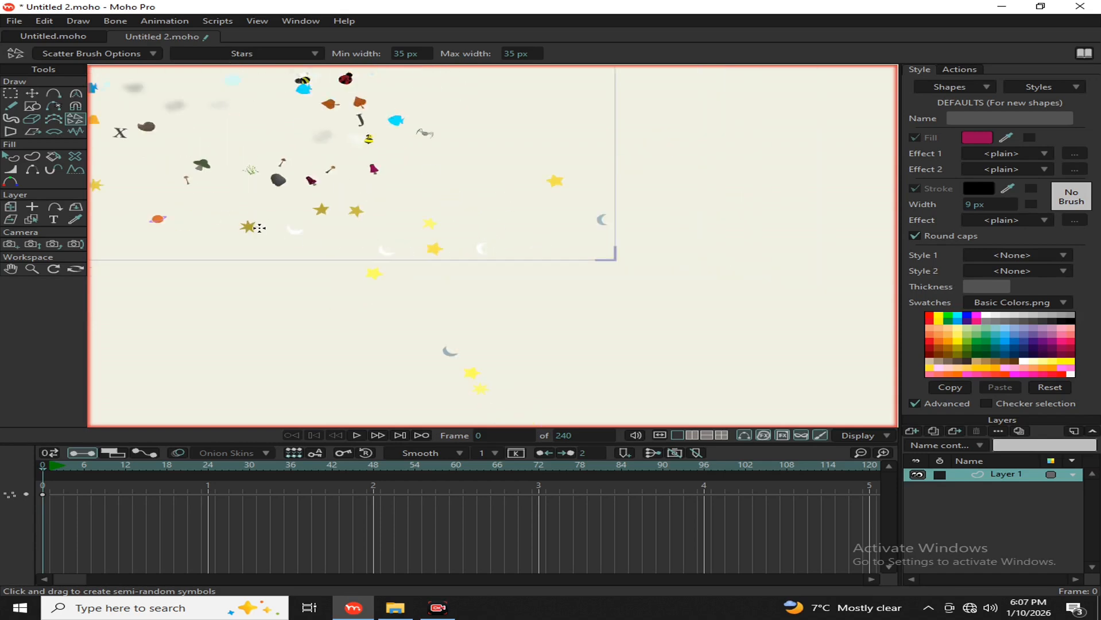
scroll(209, 201, down, 1)
scroll(396, 240, up, 4)
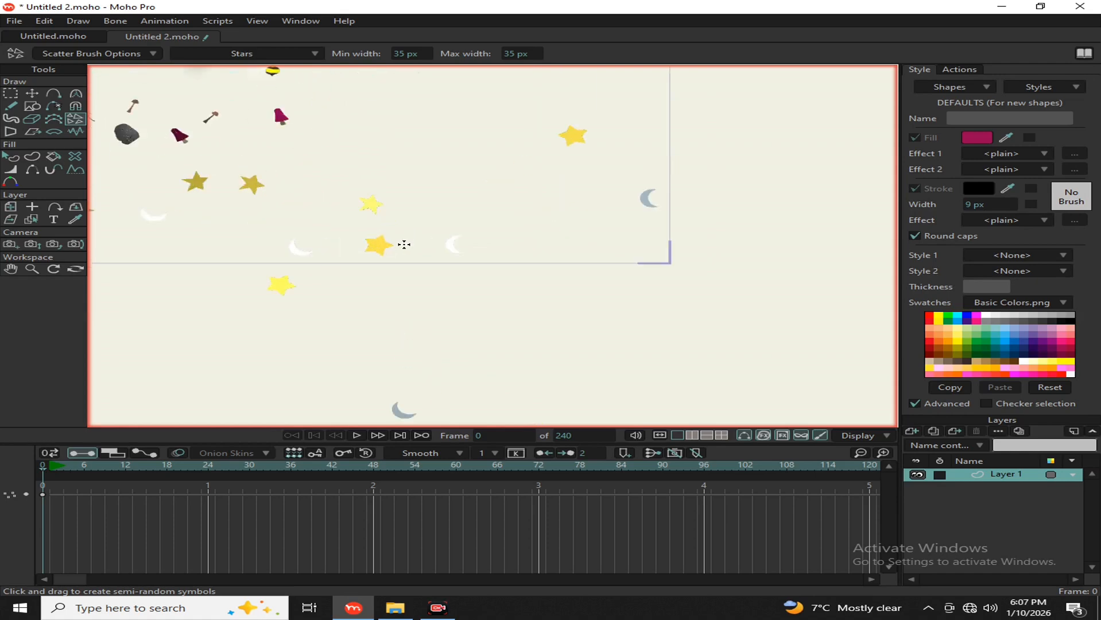
- Set the Scatter Brush spacing to 3 and place several Stars symbols around the existing ones
click(156, 53)
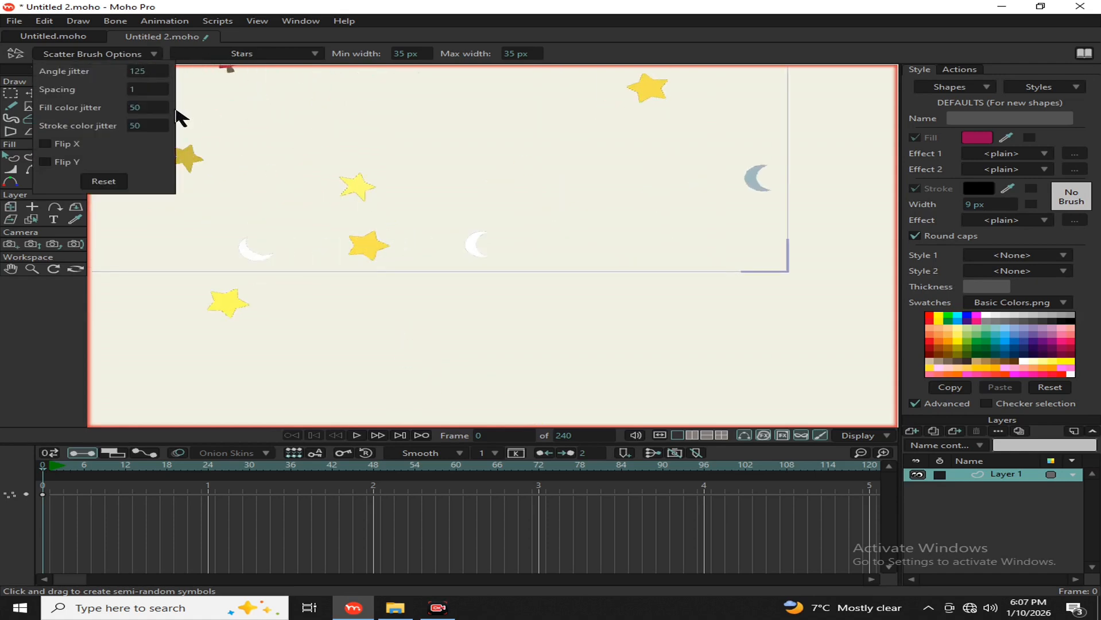
click(201, 90)
click(201, 90)
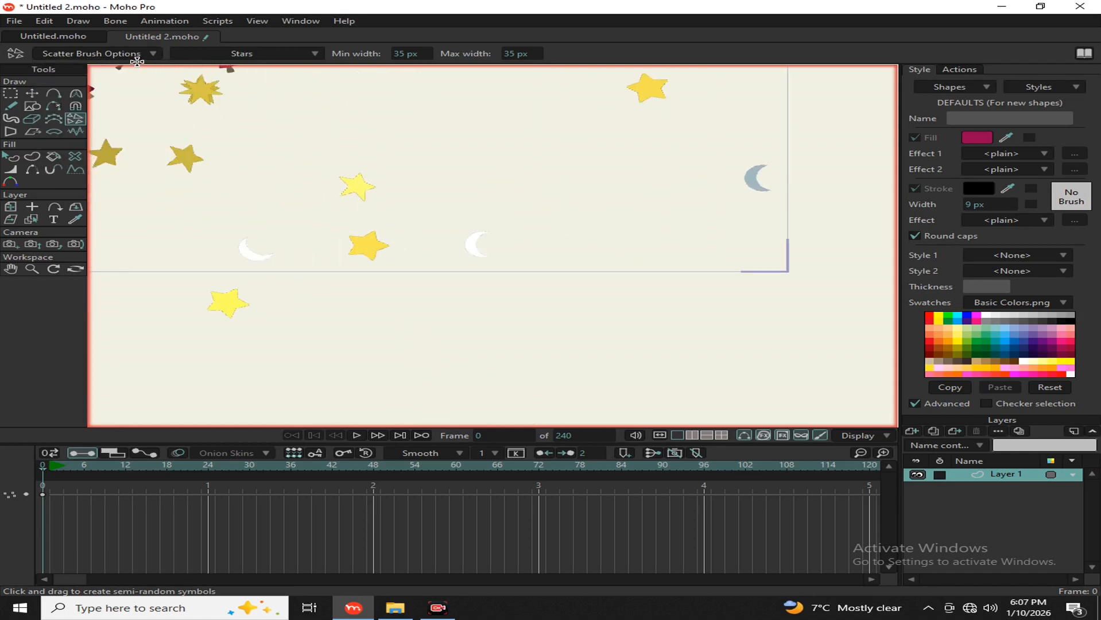
click(281, 167)
click(483, 168)
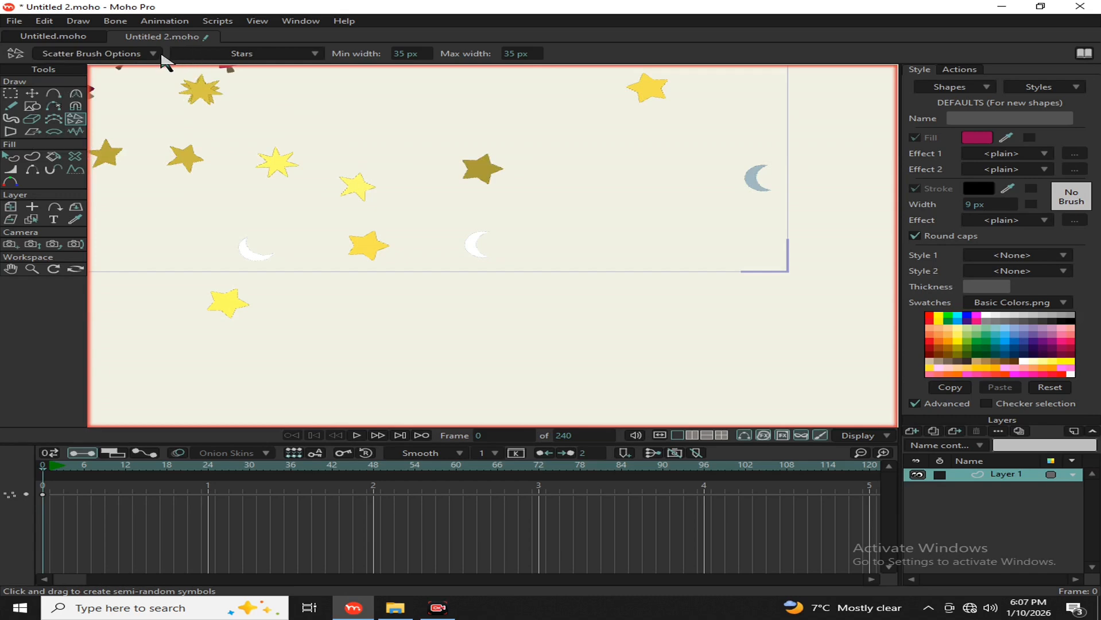
- Set the Scatter Brush fill color jitter to 75 and paint two strokes of Stars symbols inside the frame's lower-right area
click(154, 54)
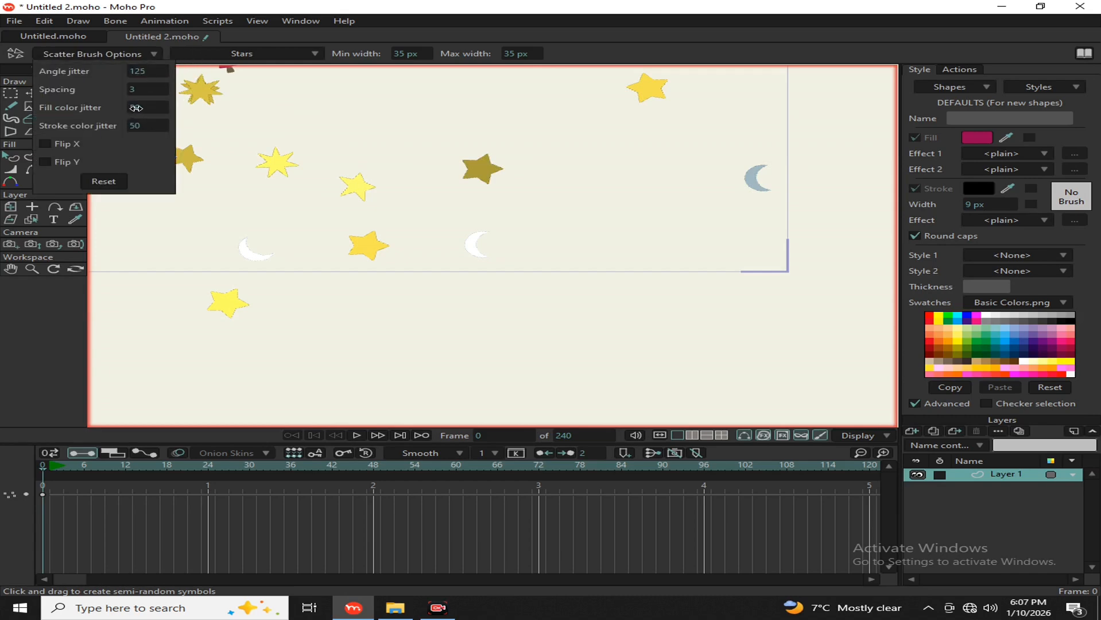
mouse_move(499, 214)
mouse_down()
mouse_move(645, 205)
mouse_move(689, 165)
mouse_up()
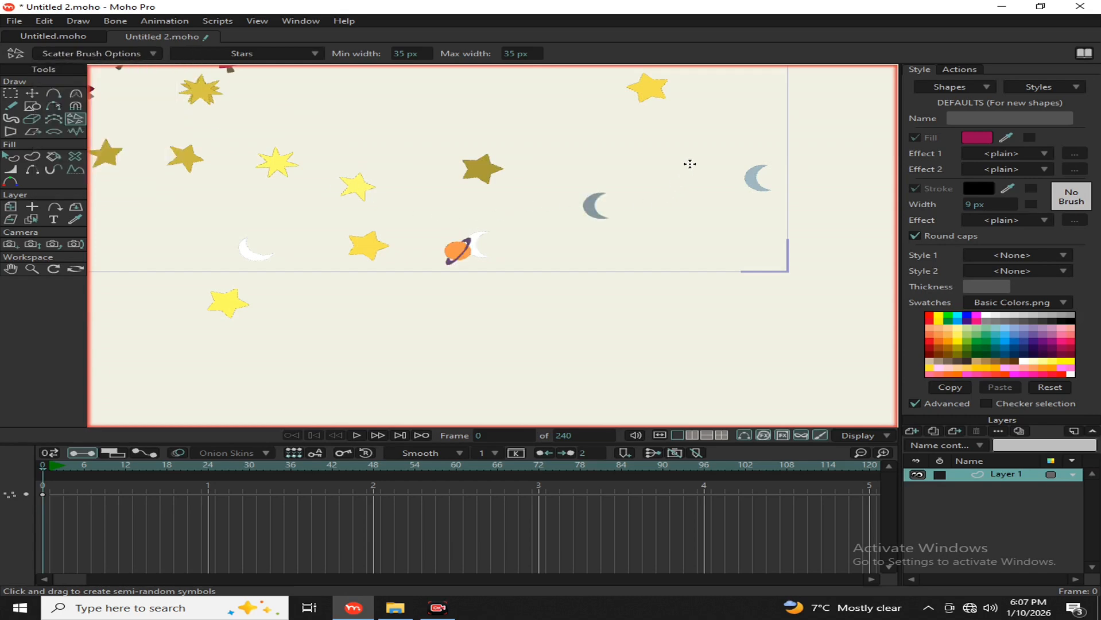
mouse_move(592, 150)
mouse_down()
mouse_move(456, 128)
mouse_move(322, 161)
mouse_move(241, 125)
mouse_up()
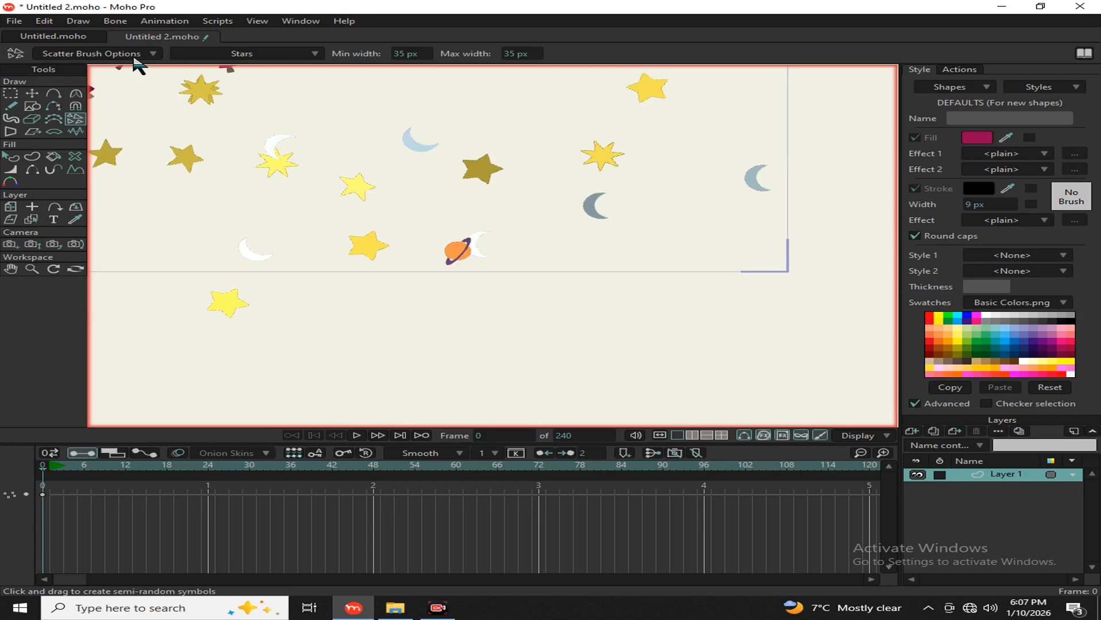
- Set the Scatter Brush stroke color jitter to 70 and paint wide-ranging strokes of Stars symbols beside and below the frame
click(141, 54)
drag(141, 130, 170, 128)
scroll(417, 196, down, 5)
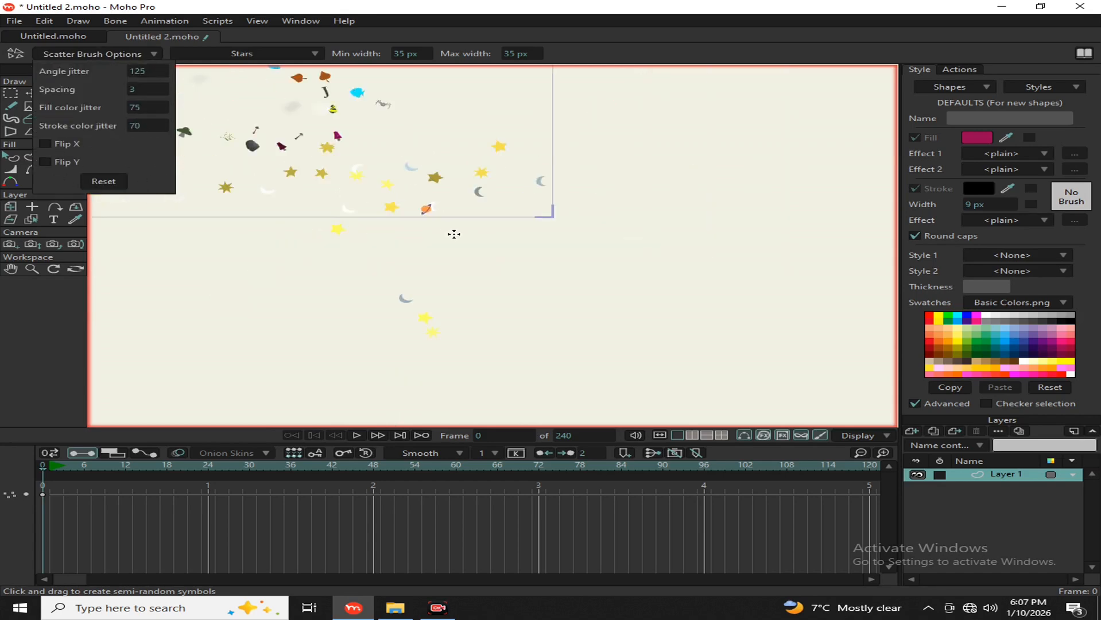
drag(620, 200, 548, 198)
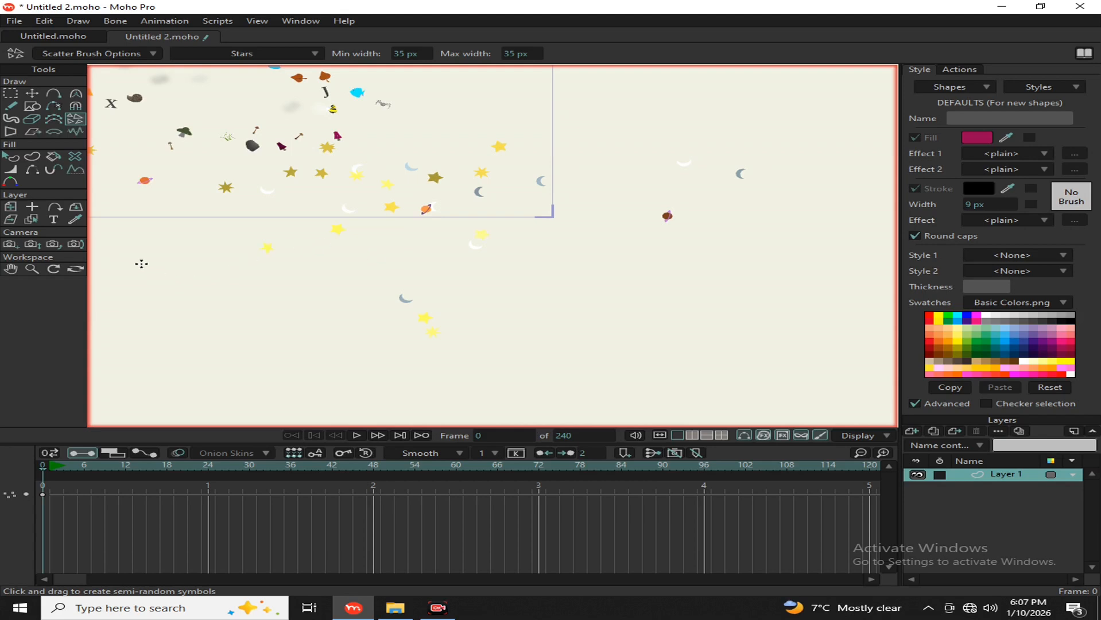
mouse_move(140, 263)
mouse_down()
mouse_move(214, 236)
mouse_move(297, 238)
mouse_up()
- Paint a few more Stars symbols with the Scatter Brush just below the frame's lower-right corner
scroll(537, 228, up, 2)
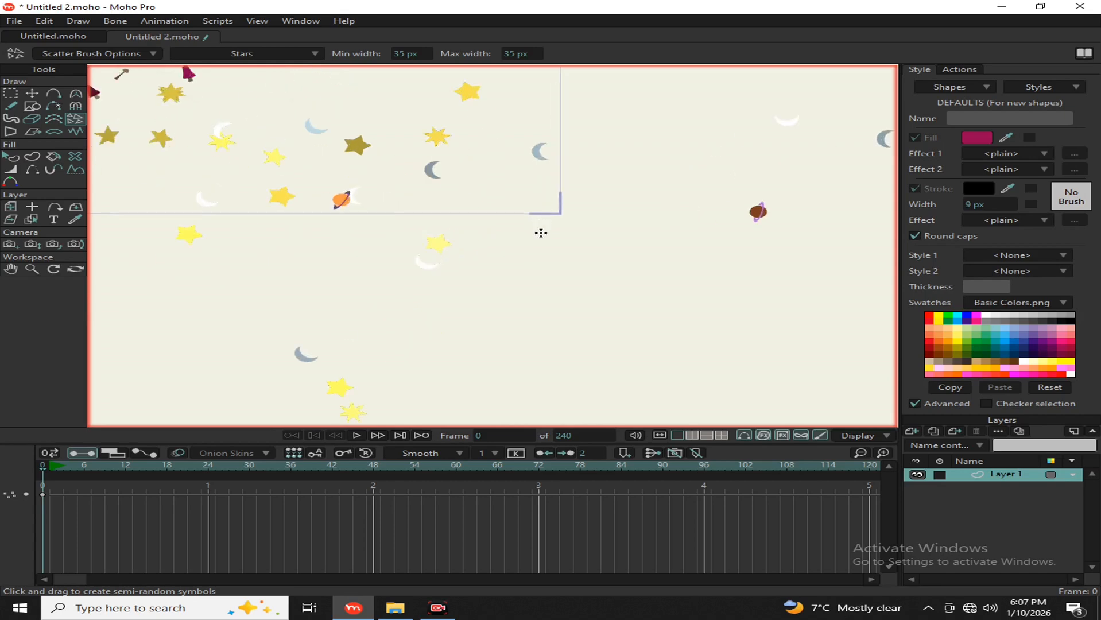
drag(508, 254, 530, 254)
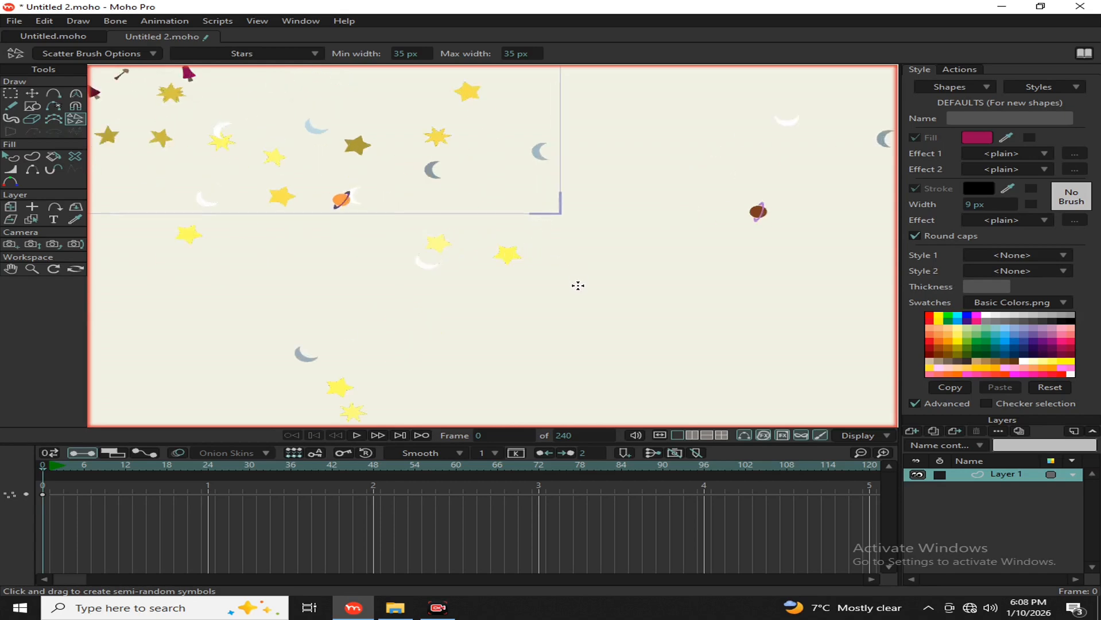
drag(466, 276, 575, 270)
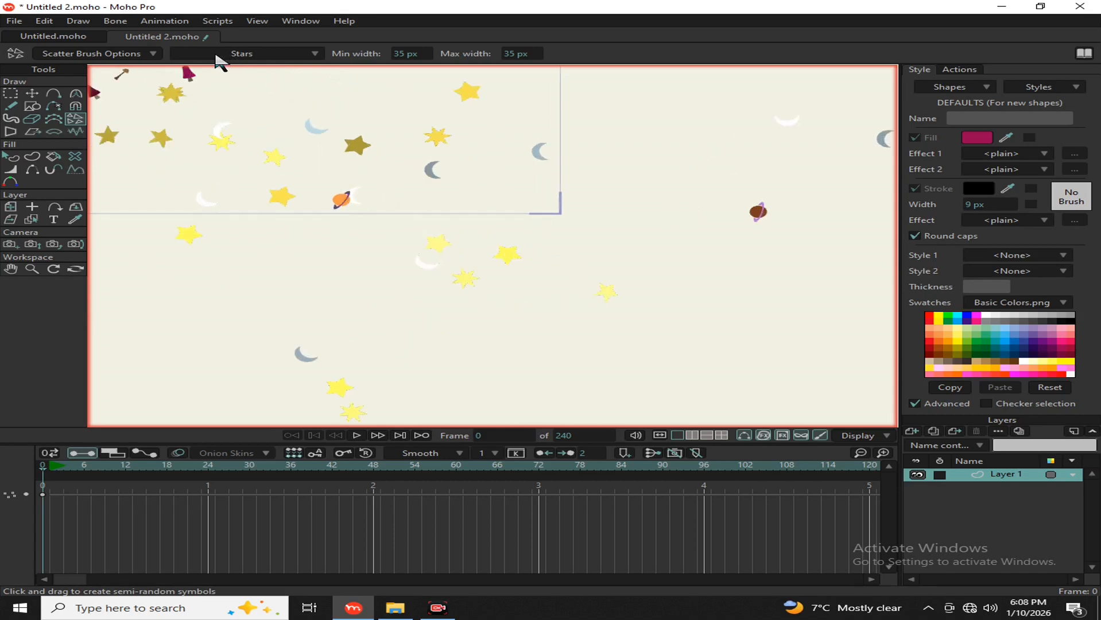
- Reset the Scatter Brush options to their defaults and paint several long strokes of Stars symbols below the frame
click(151, 54)
click(109, 181)
scroll(631, 306, down, 2)
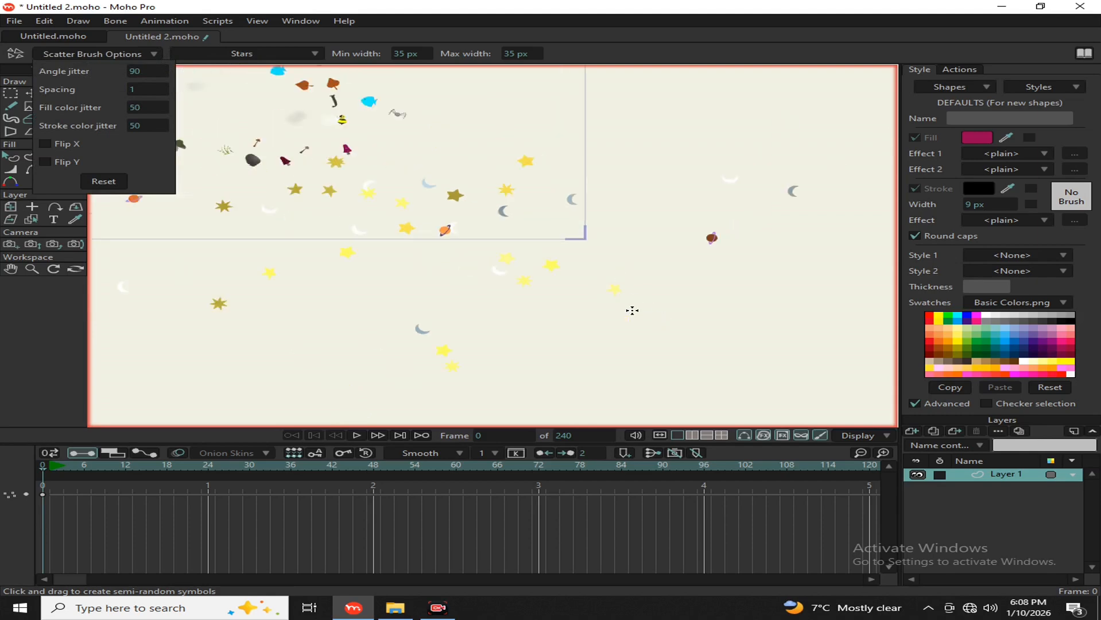
drag(578, 322, 677, 316)
mouse_move(502, 314)
mouse_down()
mouse_move(380, 310)
mouse_move(243, 343)
mouse_move(215, 363)
mouse_up()
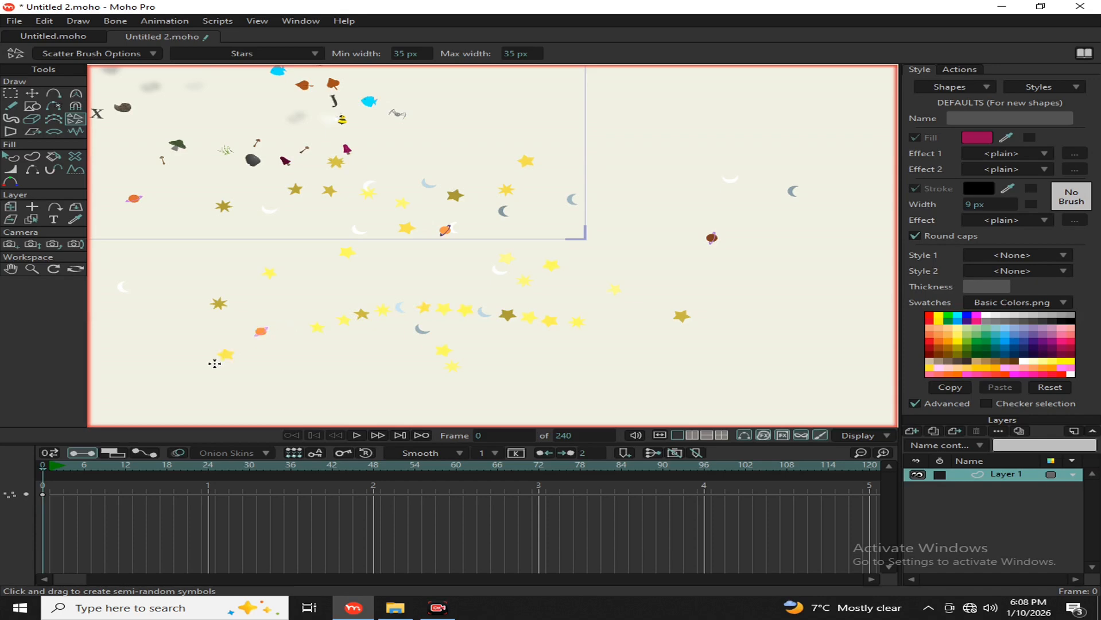
mouse_move(303, 416)
mouse_down()
mouse_move(744, 361)
mouse_move(661, 263)
mouse_move(609, 265)
mouse_up()
- Delete all the scattered symbols from Layer 1 with the Transform Points tool and bring up the screen recorder
scroll(624, 347, down, 3)
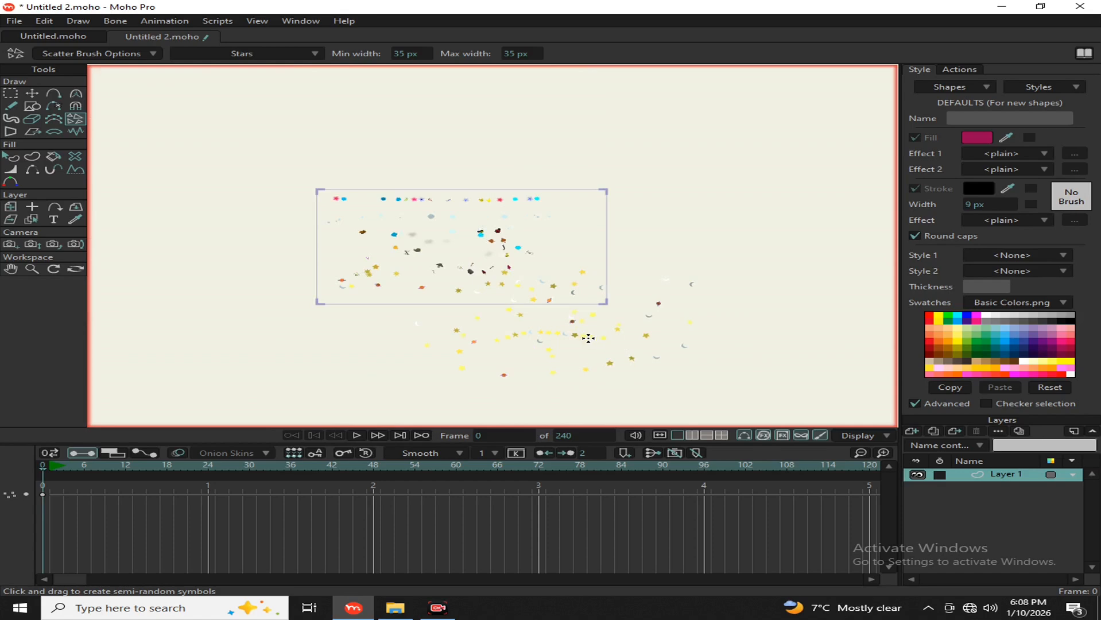
key(t)
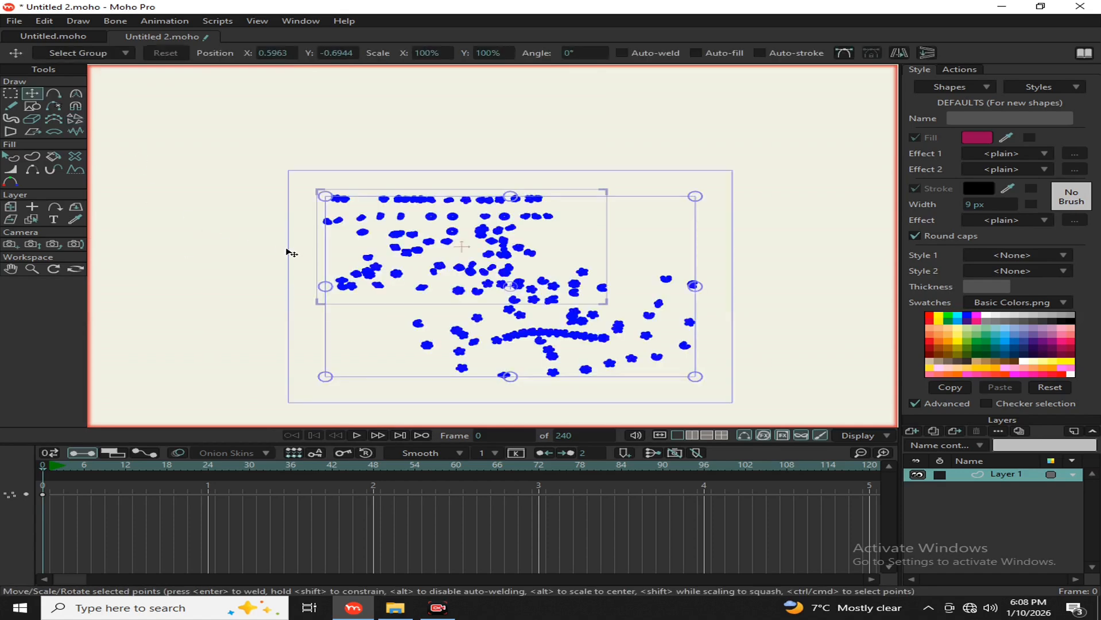
key(Delete)
click(428, 608)
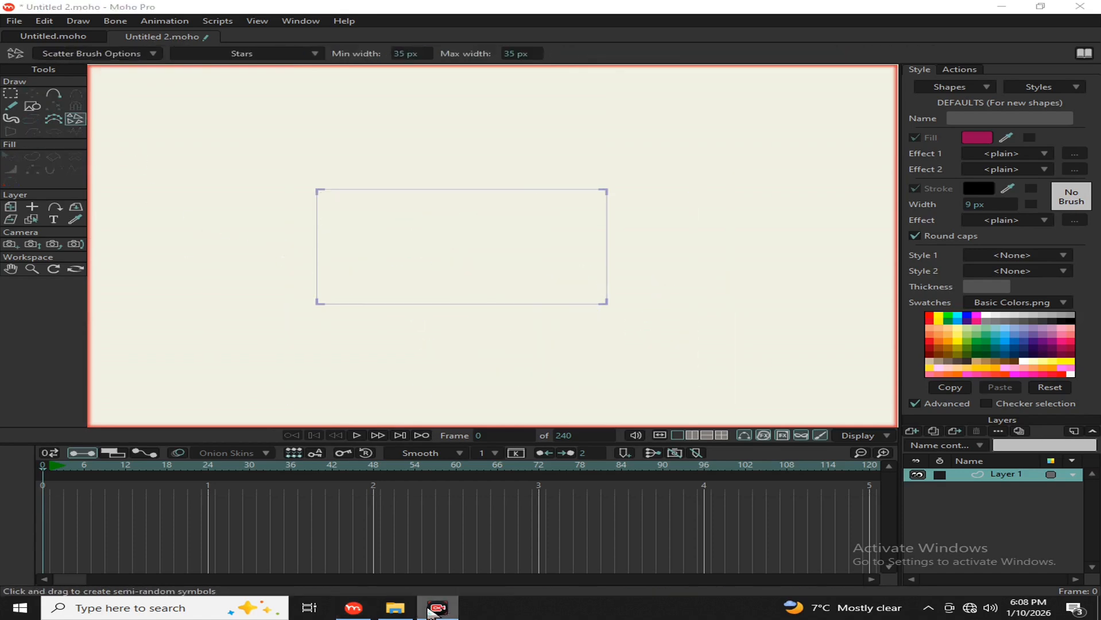